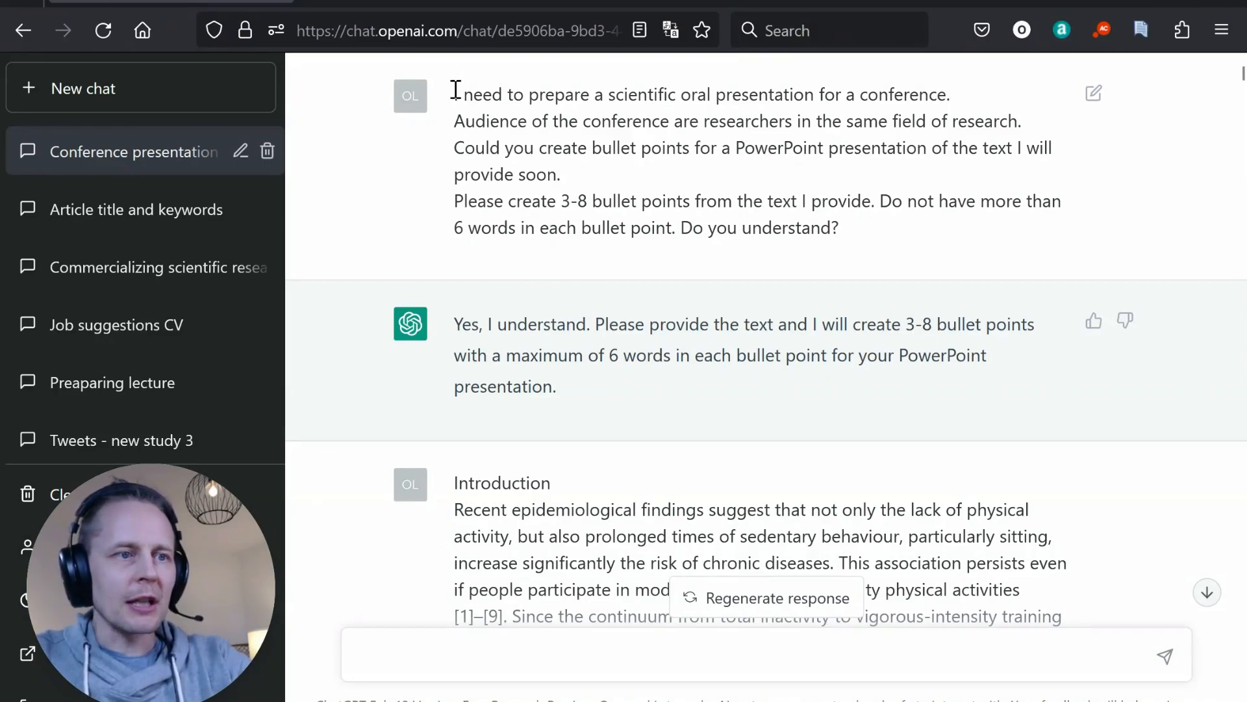
Step: Examine the opening prompt sentence by sentence: presentation purpose, audience, bullet-point request, 3-8 bullet and 6-word limits, and the closing comprehension question
left_click_drag(456, 90, 962, 103)
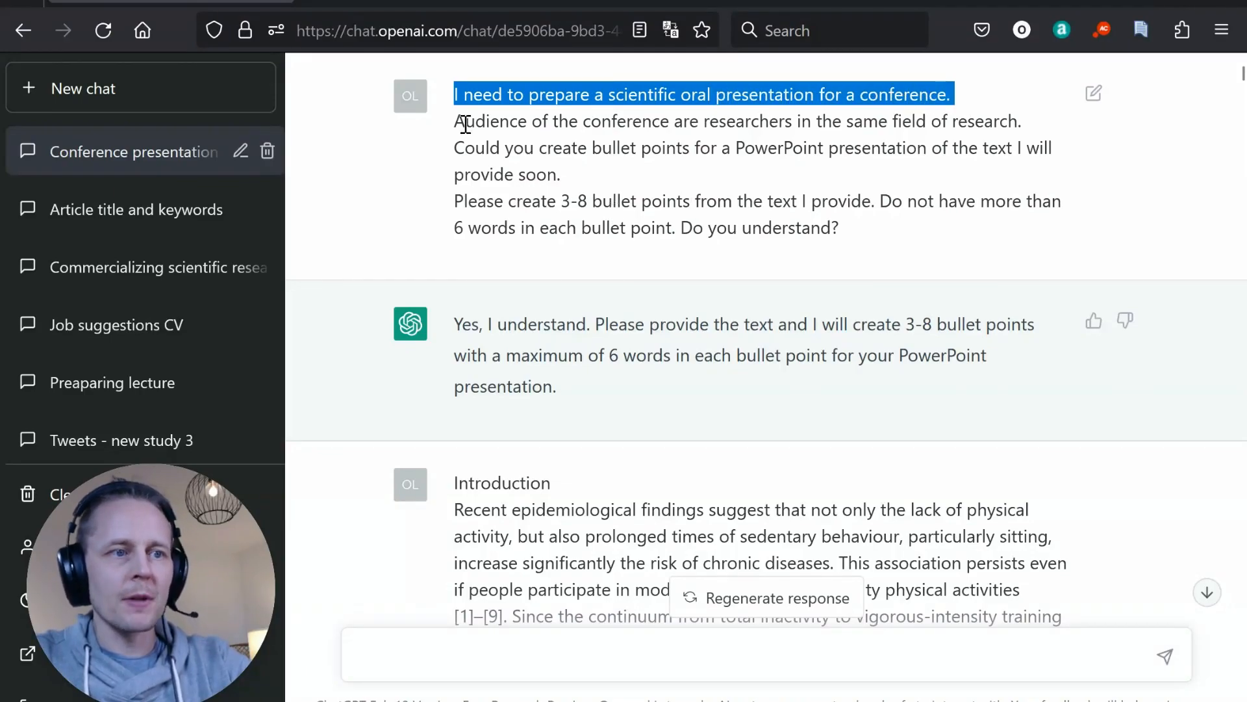
left_click_drag(454, 121, 1023, 136)
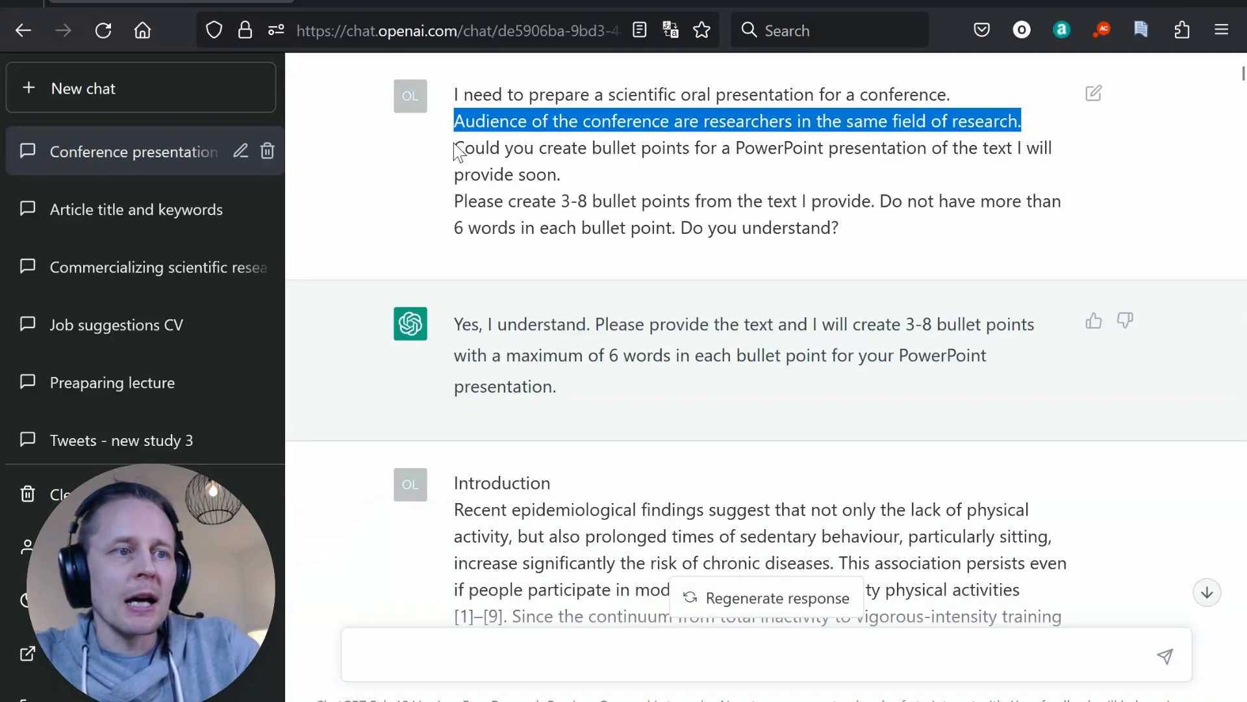
left_click_drag(458, 142, 567, 176)
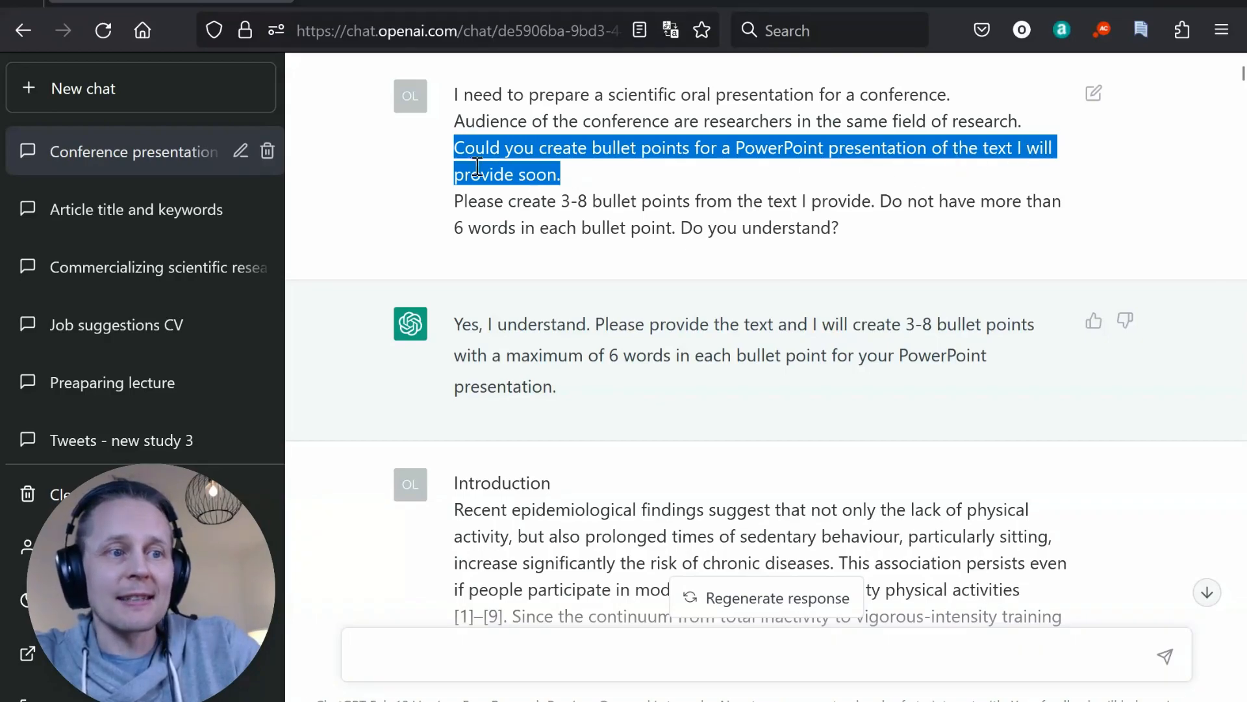
left_click(656, 168)
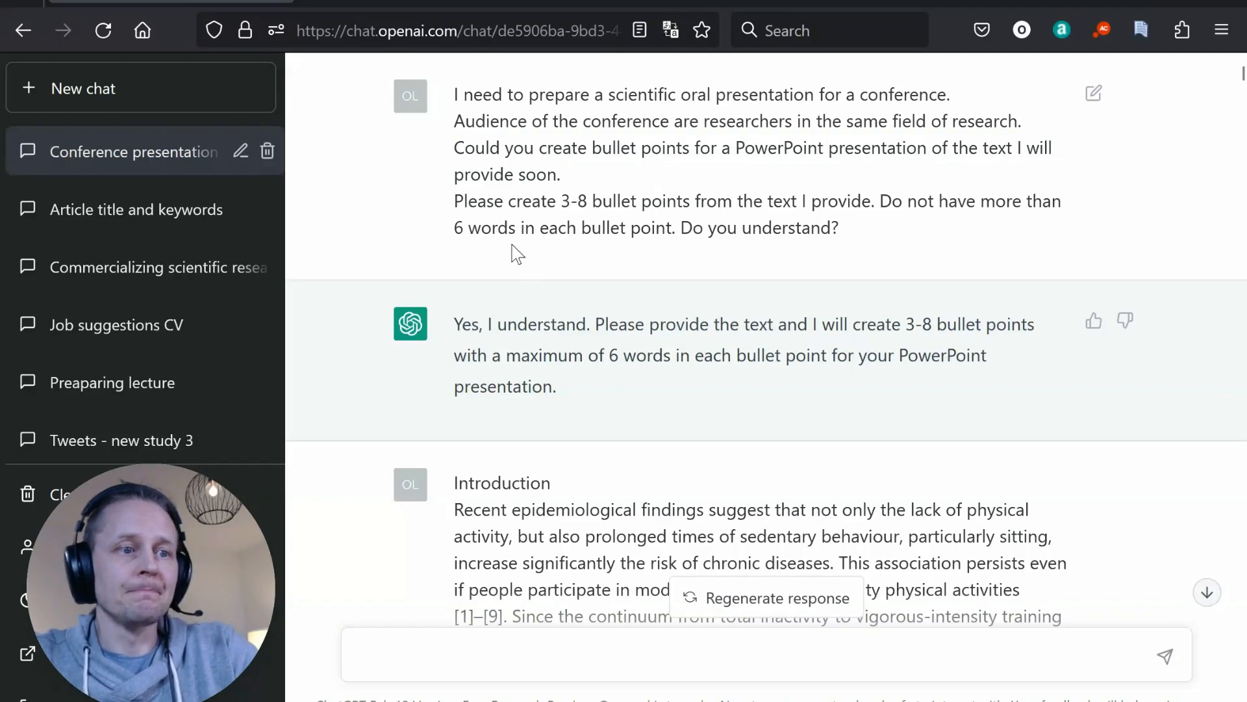
left_click_drag(454, 201, 869, 202)
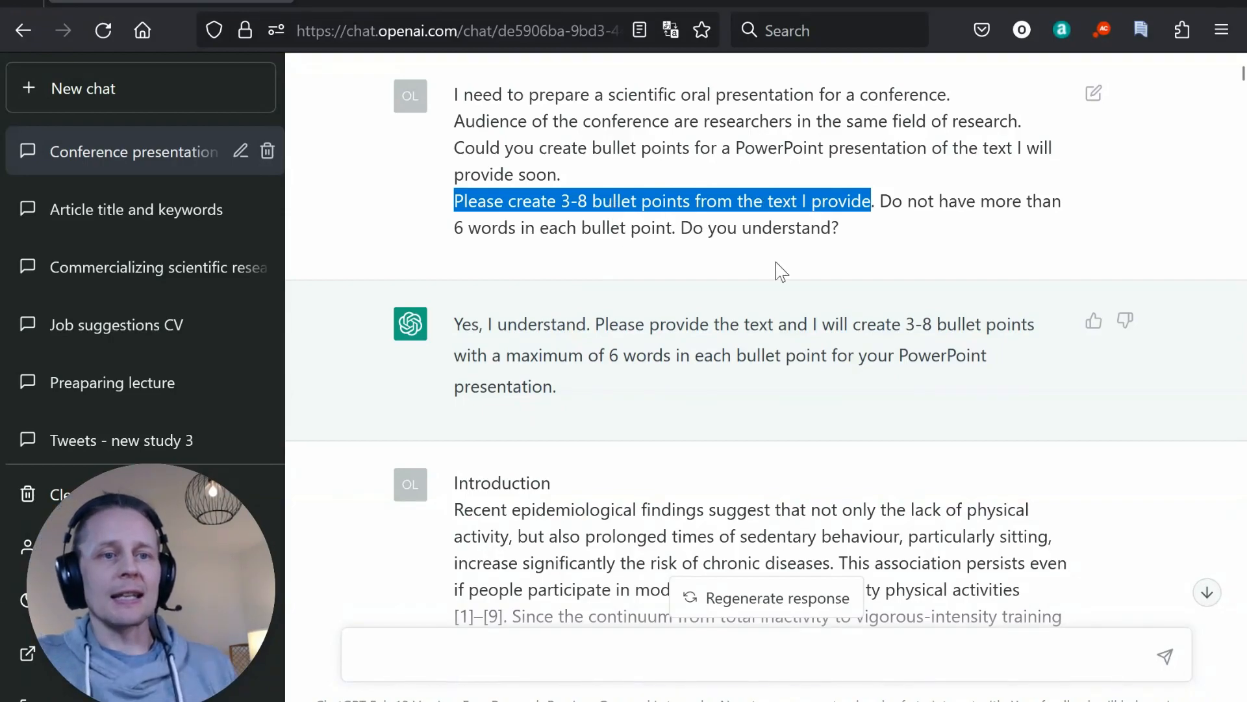
left_click_drag(882, 201, 687, 231)
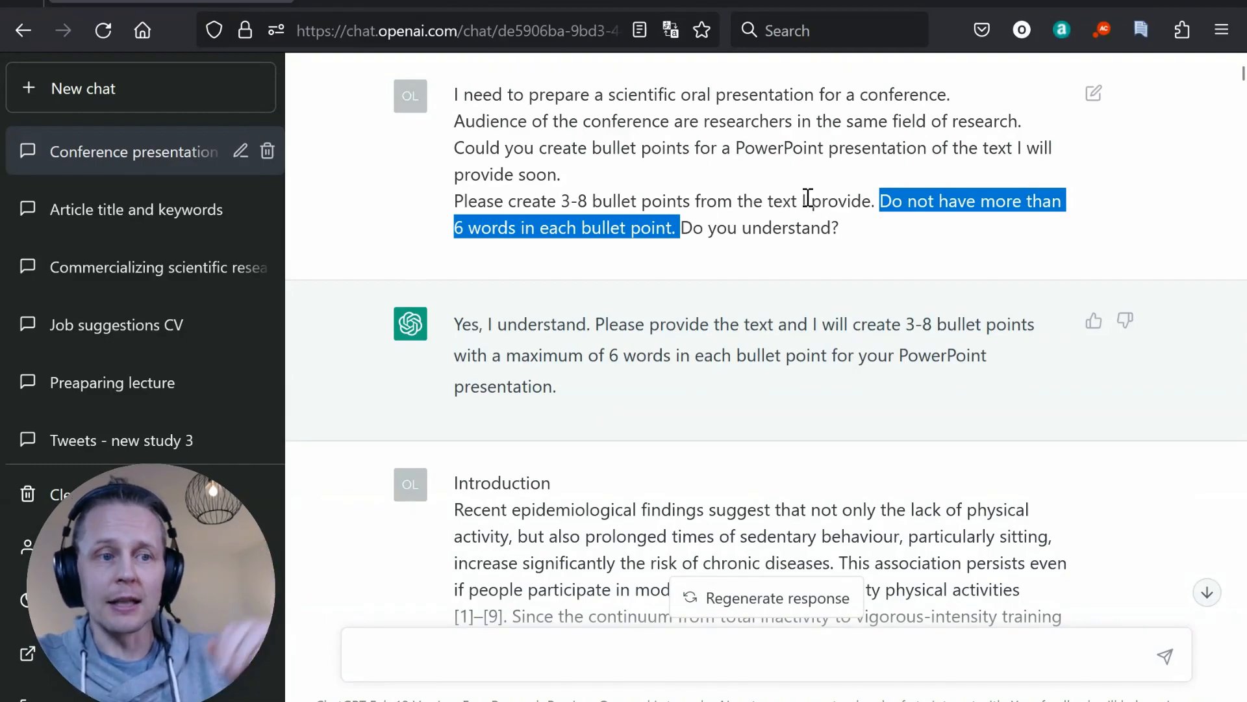
left_click(688, 232)
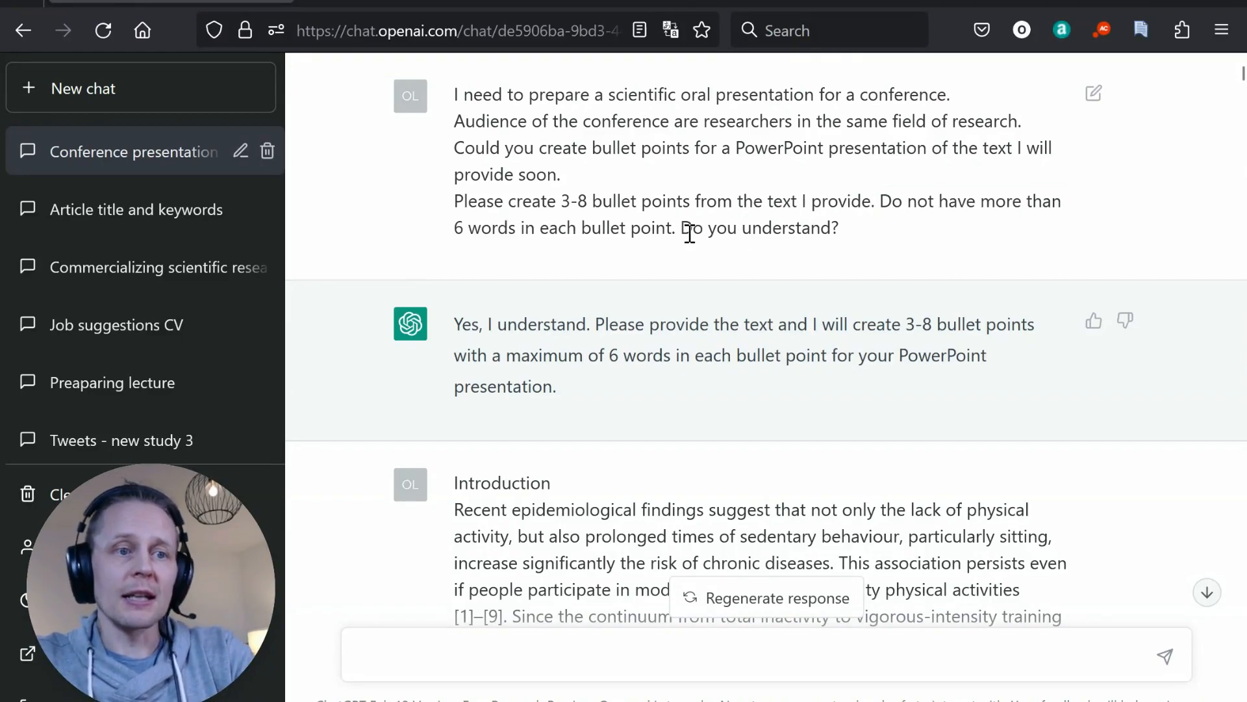
left_click_drag(689, 232, 863, 240)
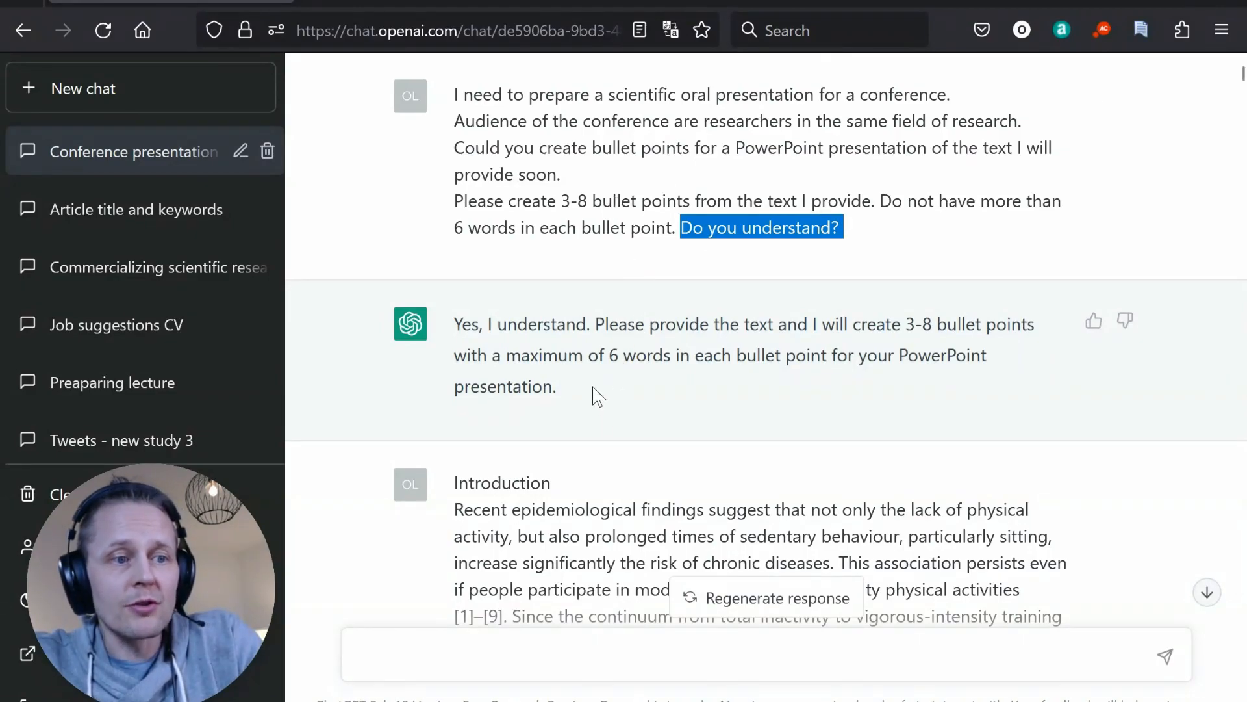
Step: Review the Introduction text supplied to the chat and the bullet points generated from it
scroll(598, 395, "down", 5)
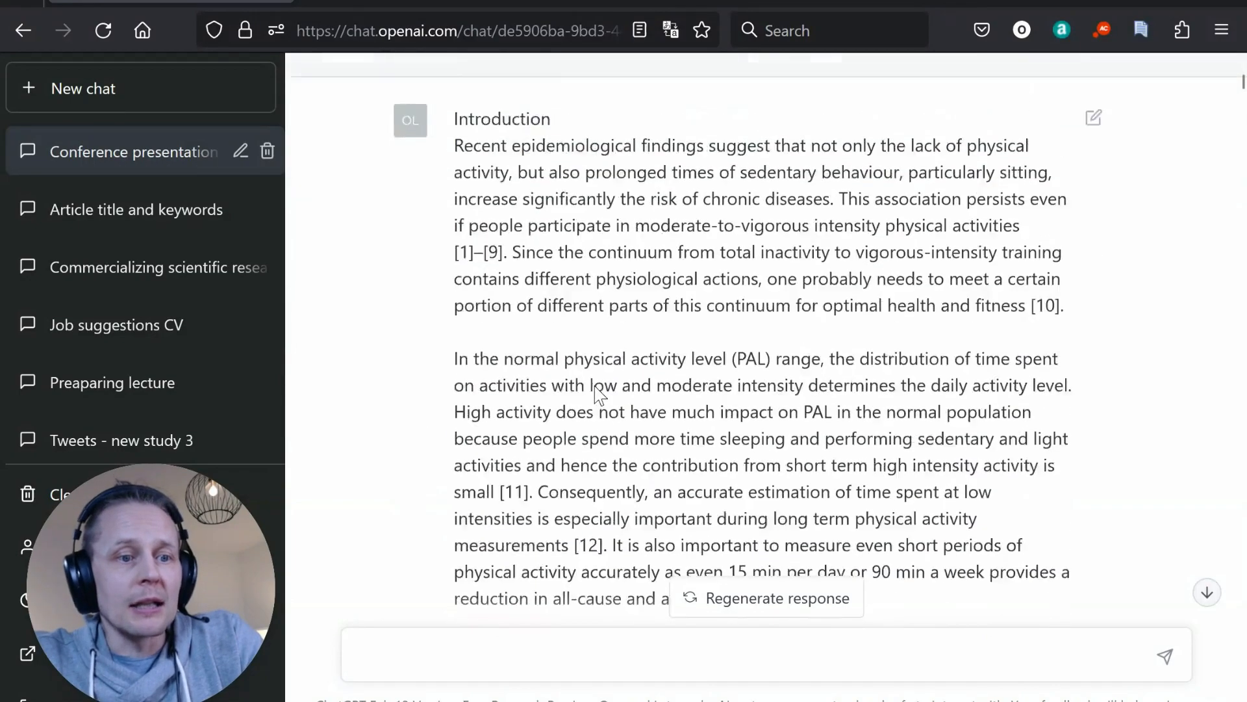
scroll(595, 387, "up", 1)
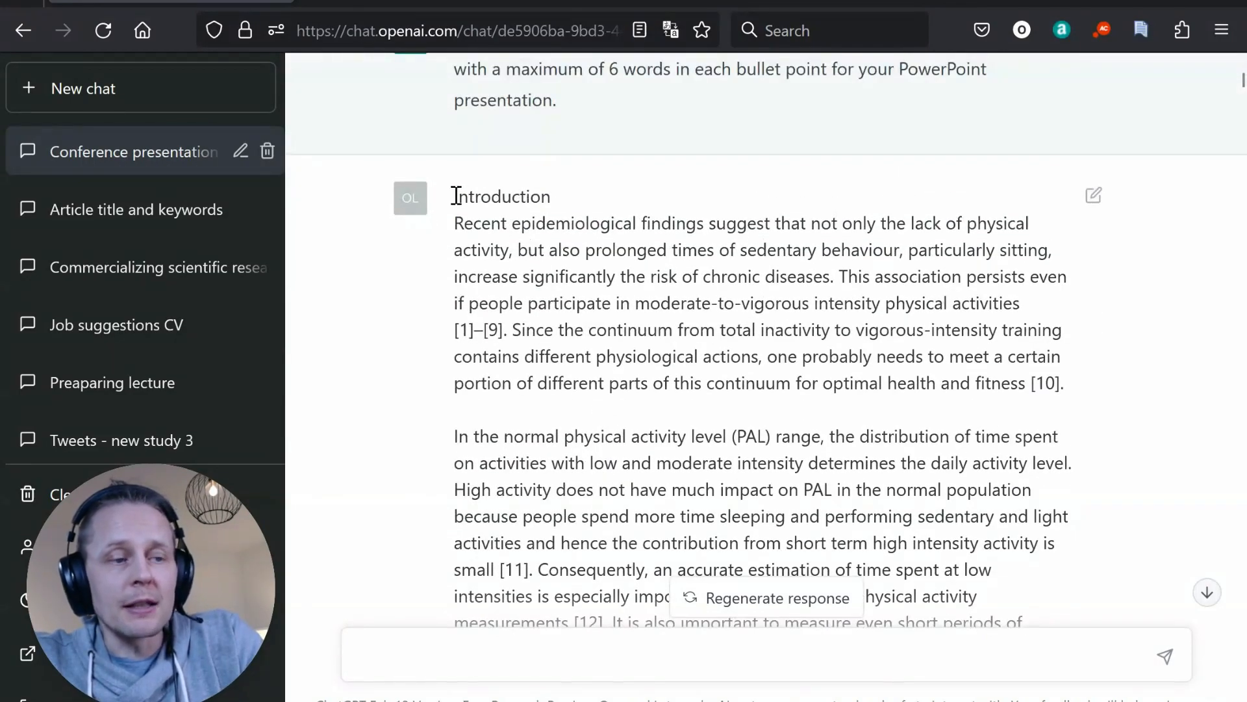
left_click_drag(457, 196, 494, 356)
scroll(766, 353, "down", 10)
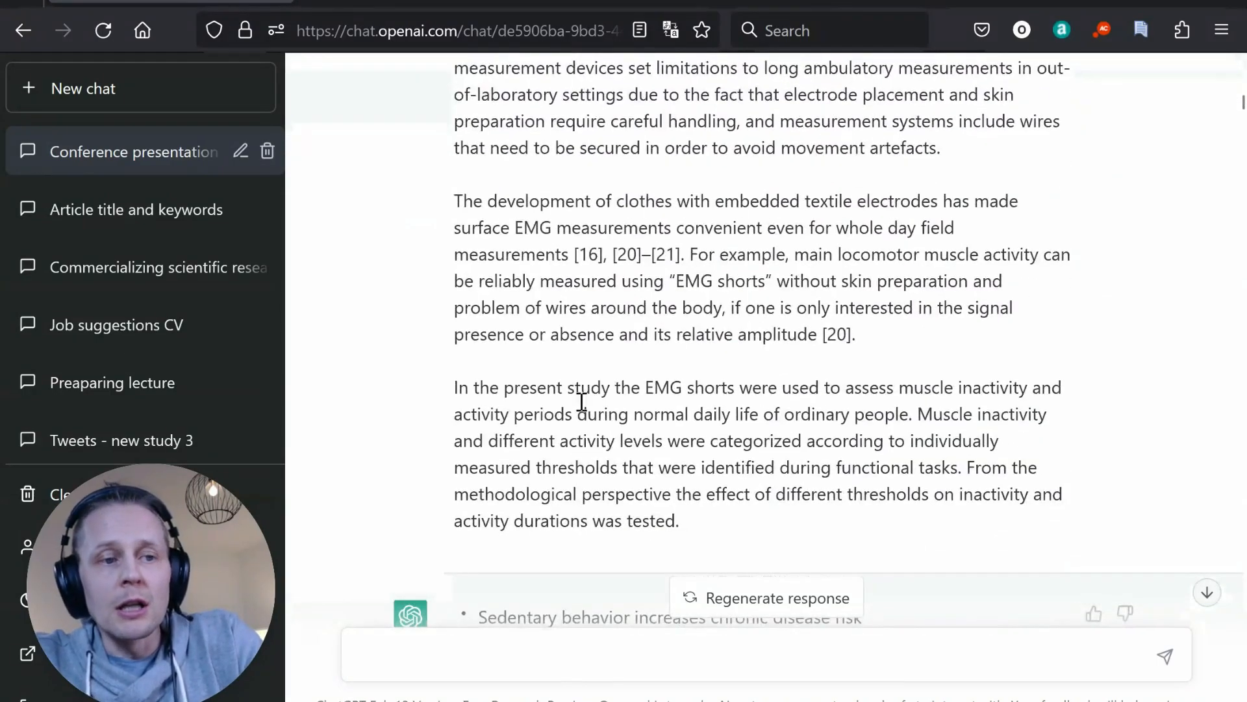
scroll(719, 255, "down", 4)
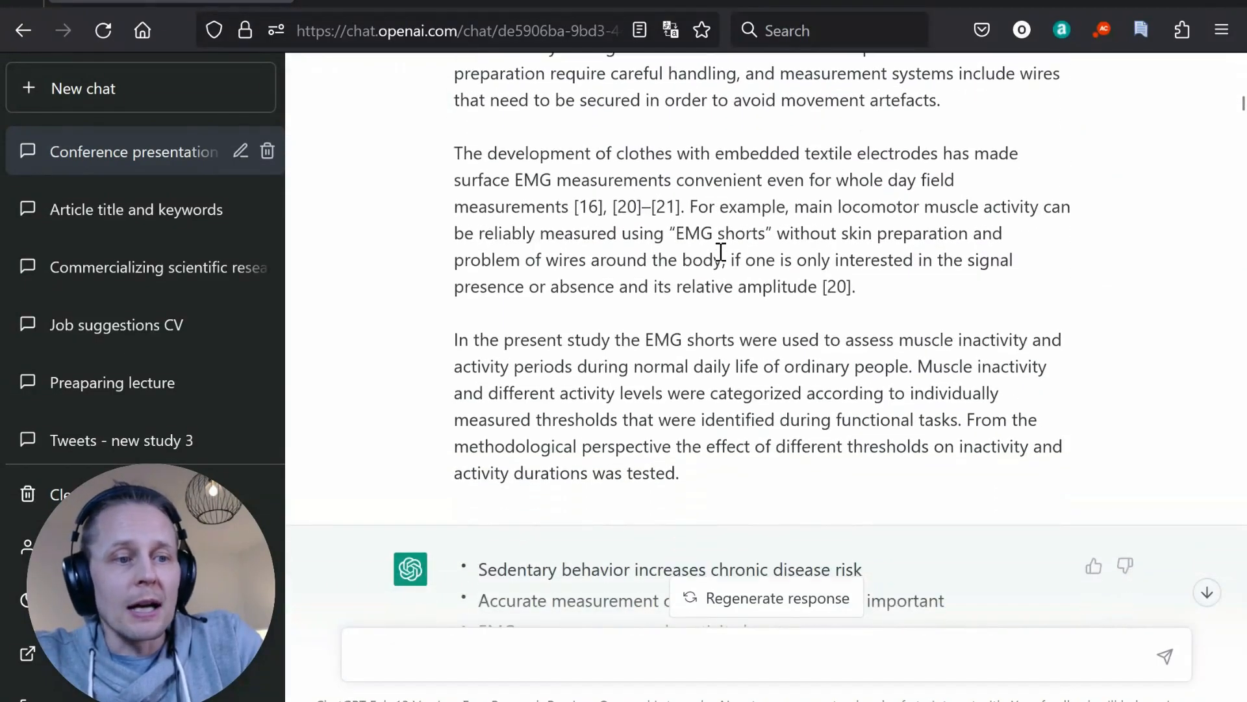
scroll(724, 260, "down", 1)
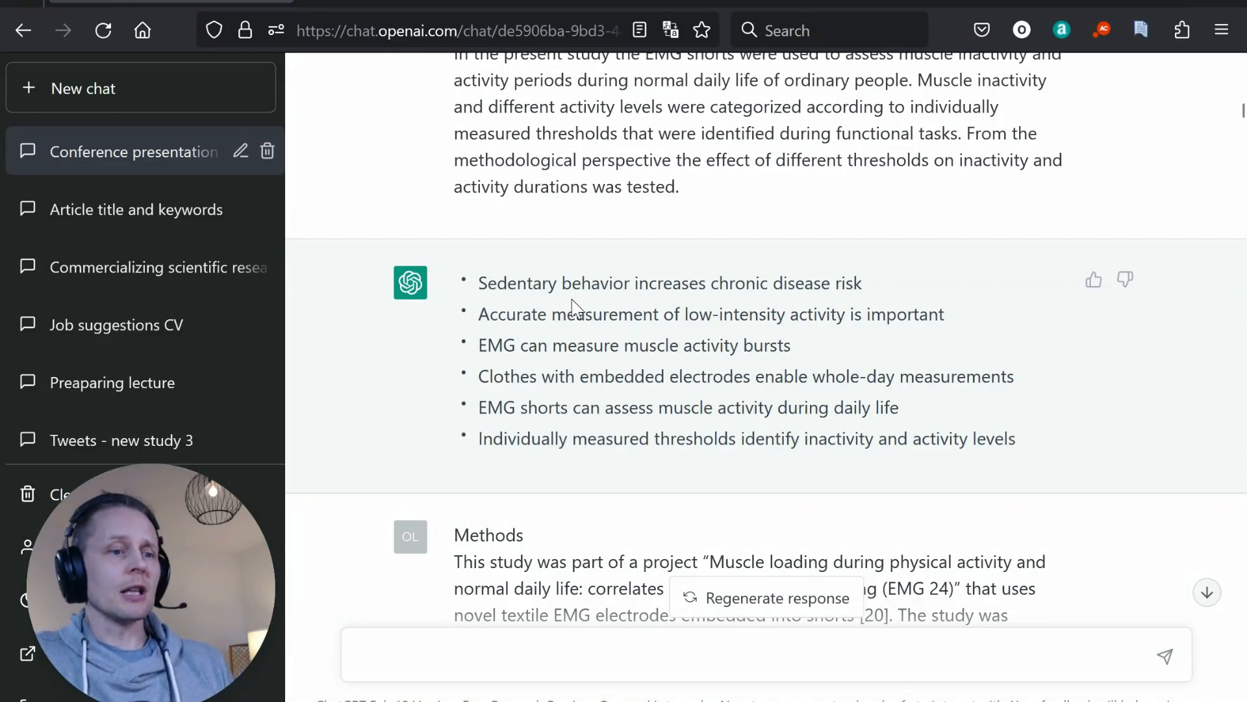
scroll(588, 300, "down", 2)
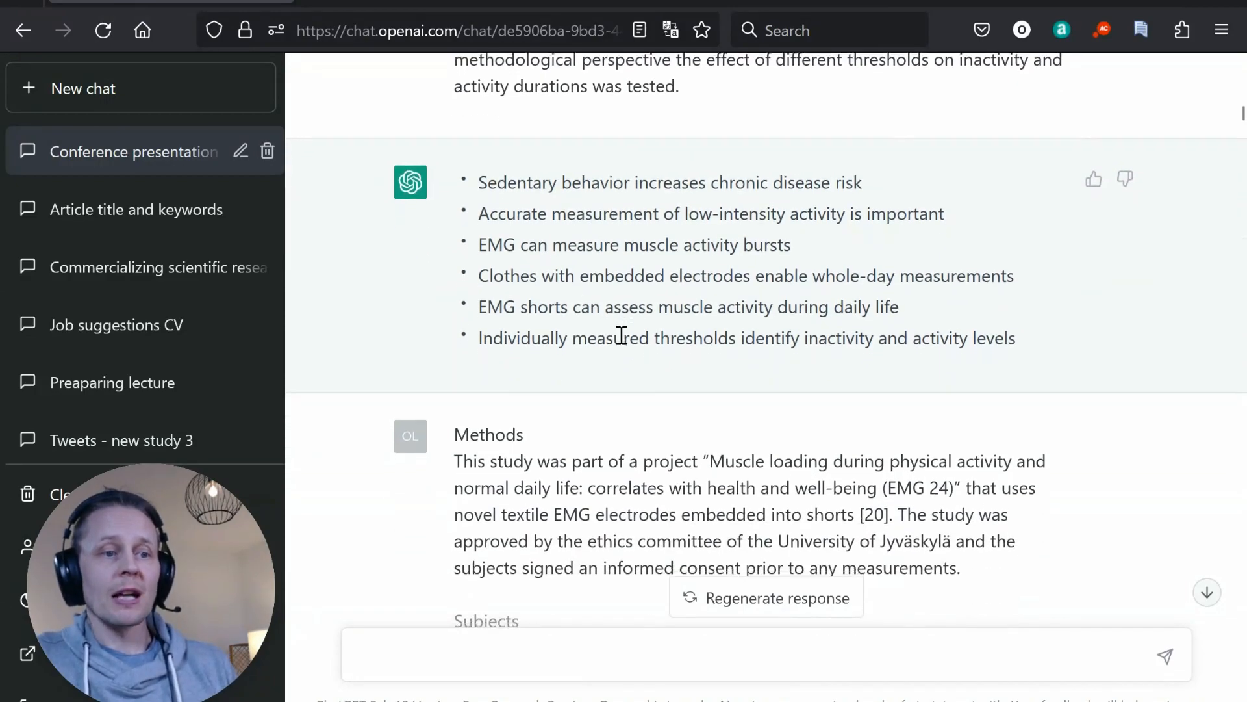
Step: Review the first Methods text submission and highlight the whole reply generated for it
scroll(621, 334, "down", 3)
left_click_drag(456, 247, 495, 569)
scroll(626, 425, "down", 5)
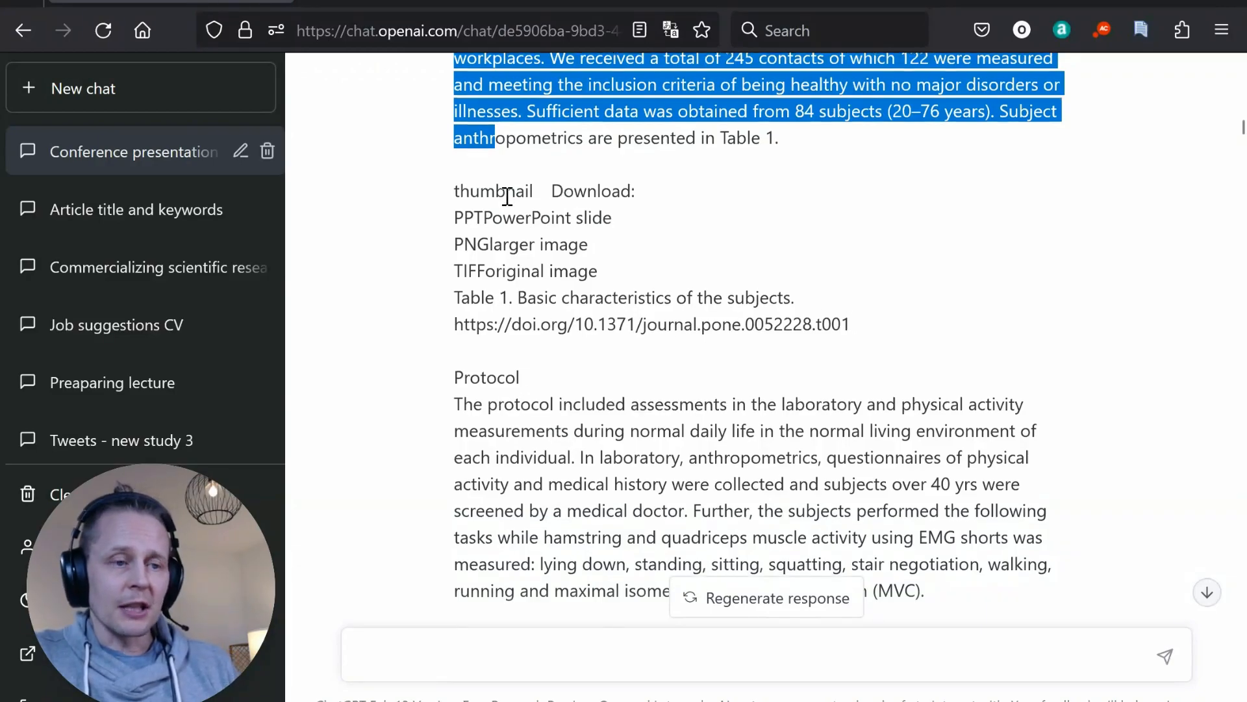
scroll(517, 198, "down", 10)
scroll(513, 199, "down", 10)
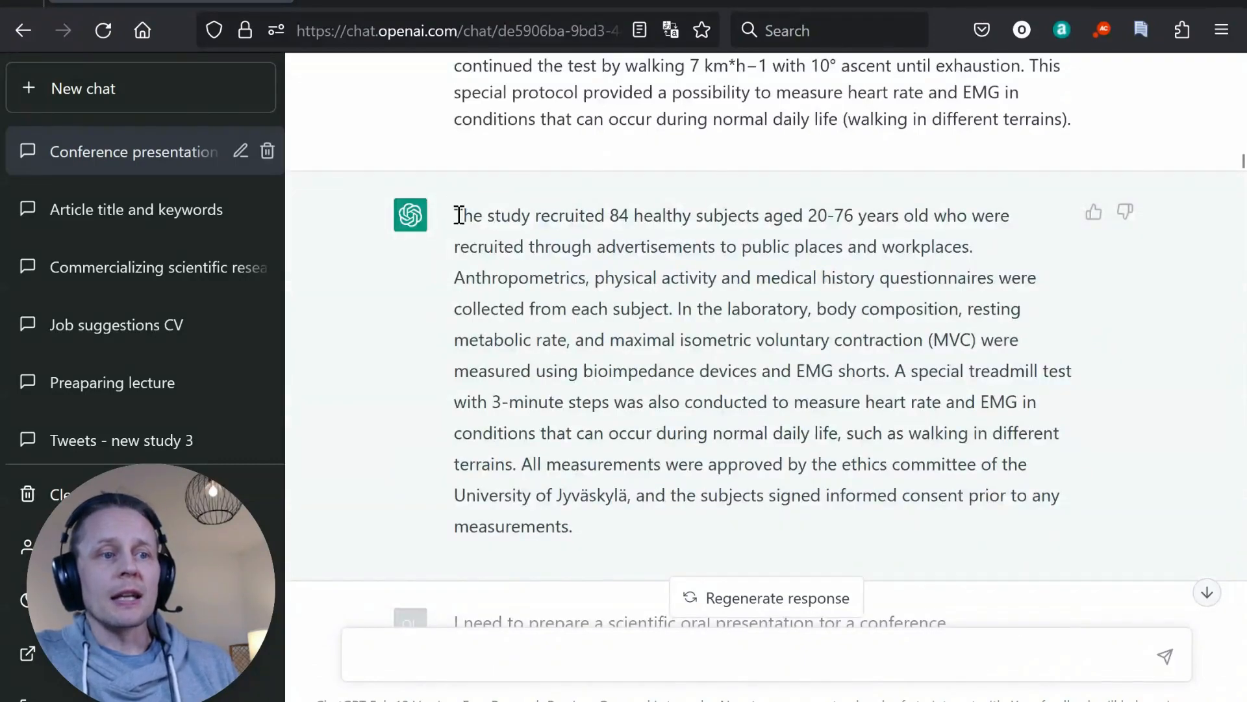
mouse_move(454, 214)
left_mouse_down()
mouse_move(557, 518)
mouse_move(595, 540)
left_mouse_up()
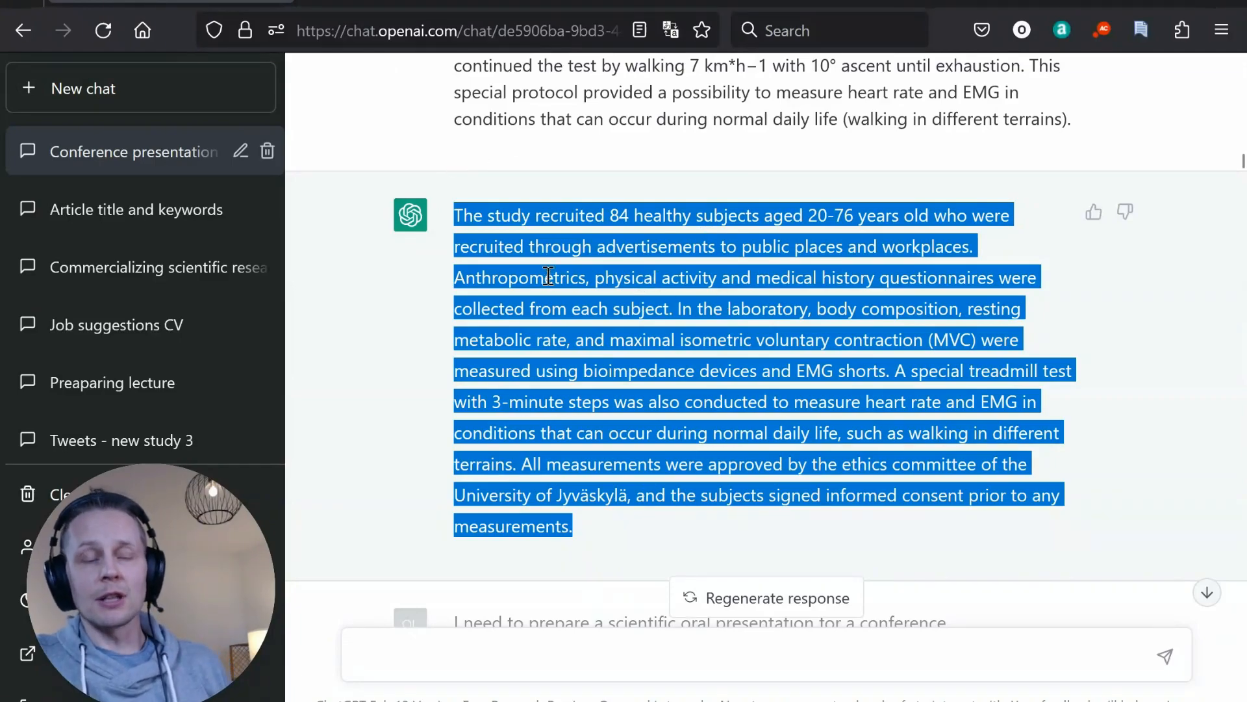
Step: Examine the repeated prompt and the resubmitted Methods text, highlighting the bullets on textile EMG electrodes and on subjects in the reply
scroll(622, 322, "down", 3)
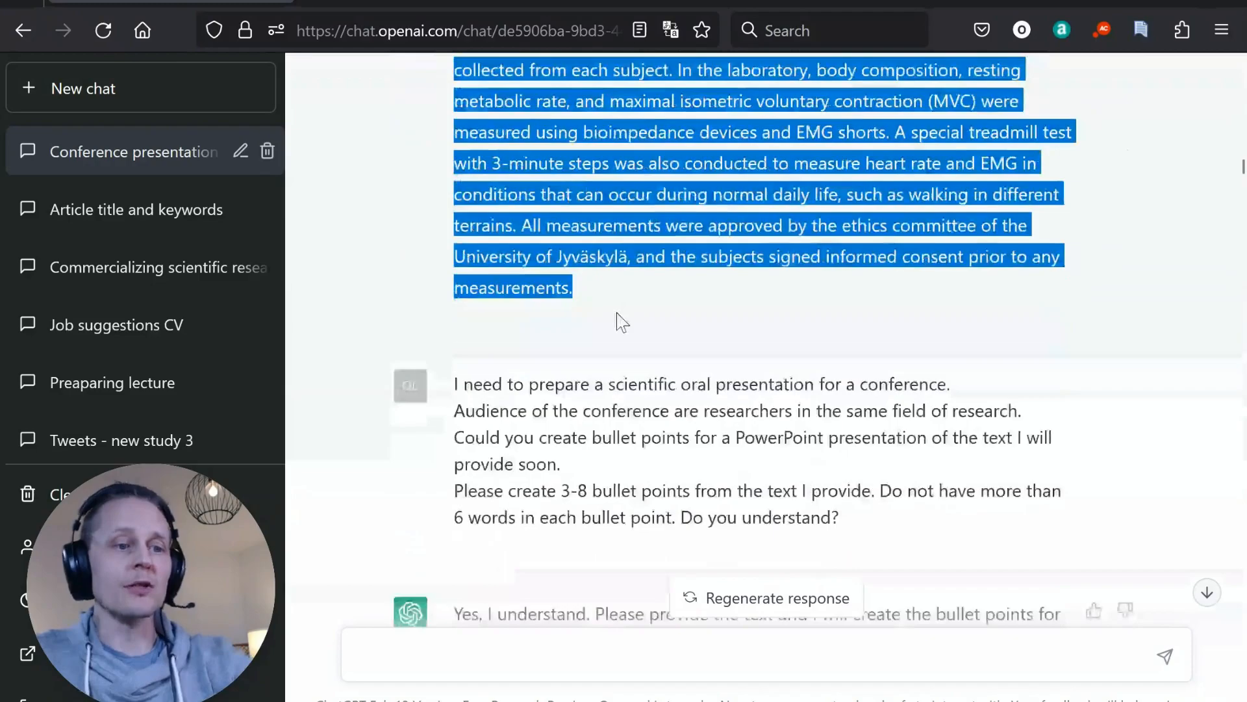
scroll(621, 321, "down", 1)
left_click_drag(455, 288, 855, 449)
scroll(707, 357, "down", 3)
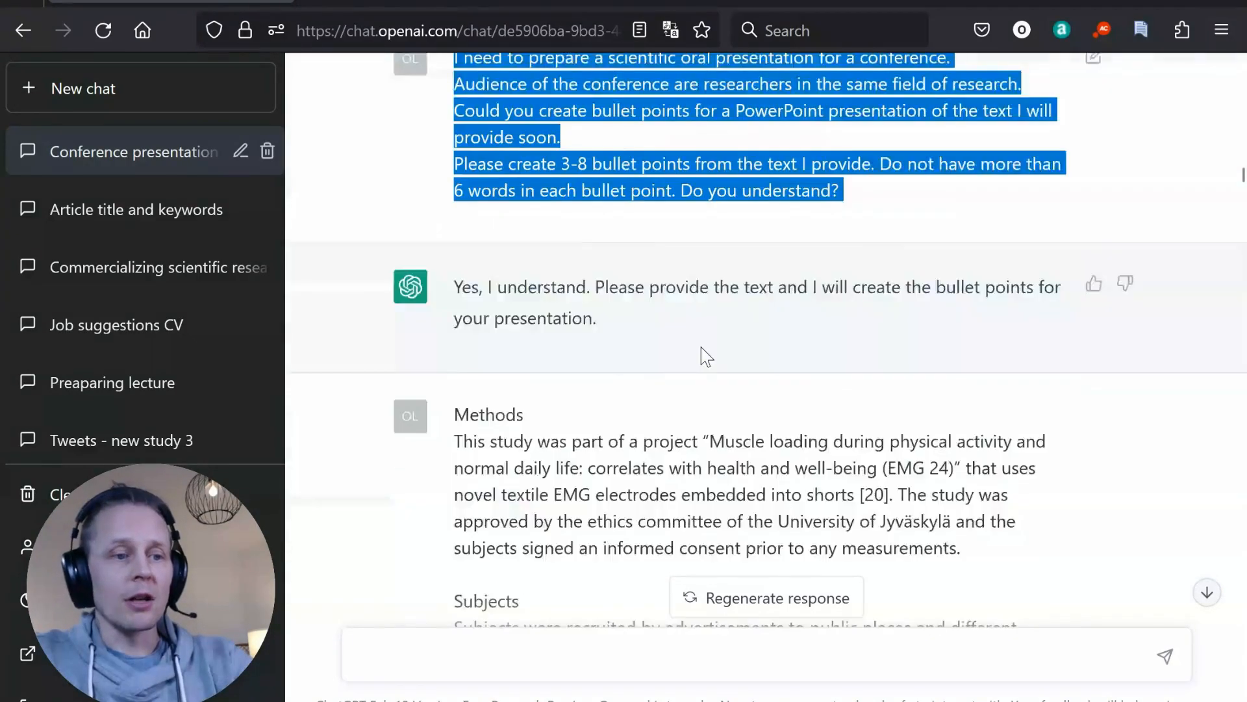
scroll(707, 357, "down", 15)
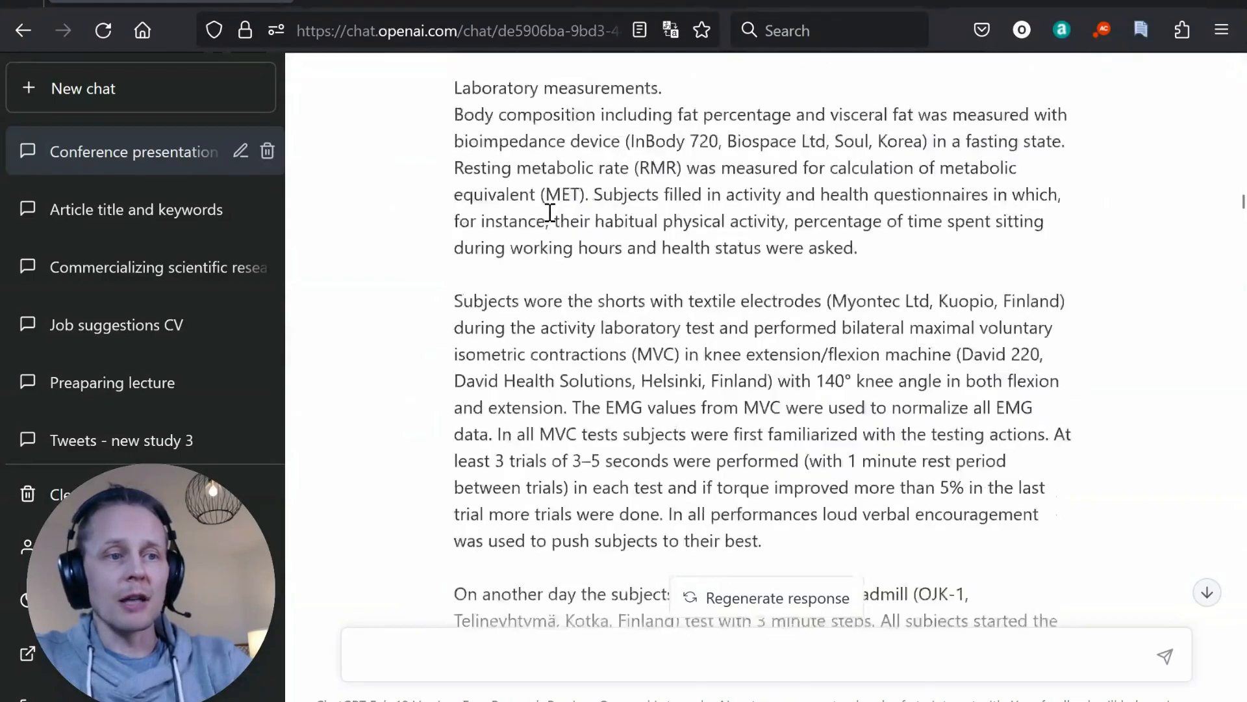
scroll(549, 213, "down", 12)
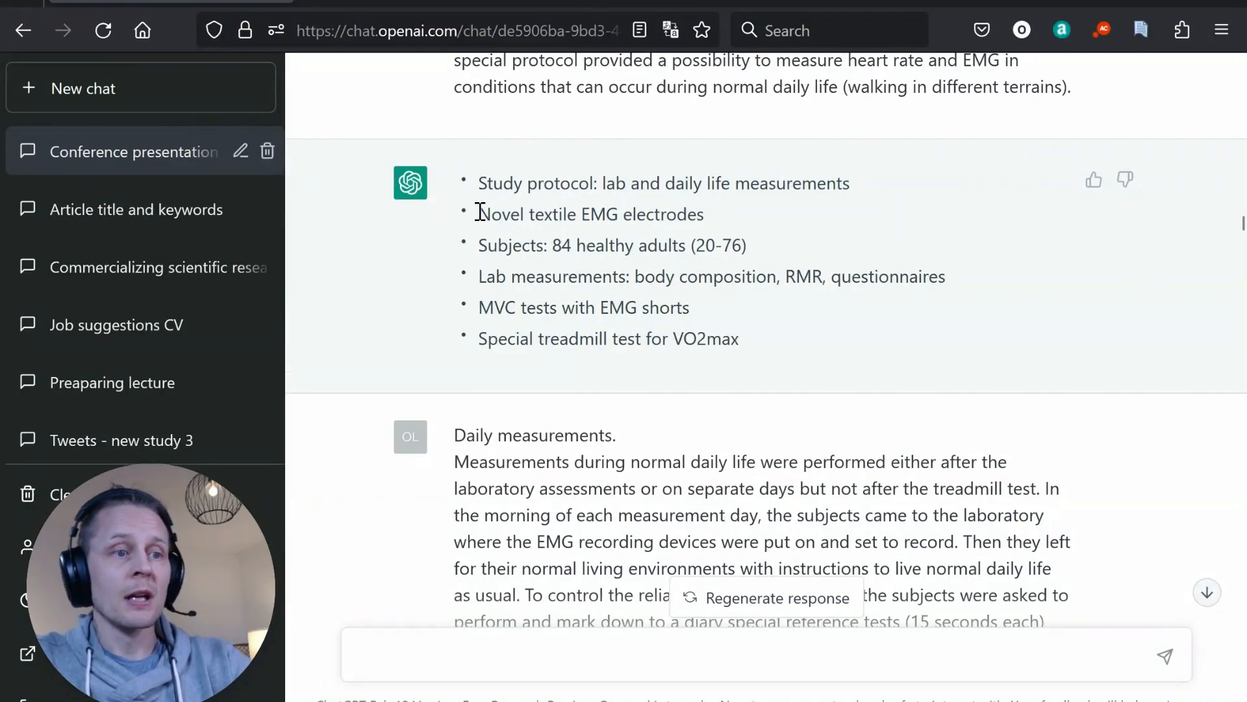
left_click_drag(479, 213, 786, 228)
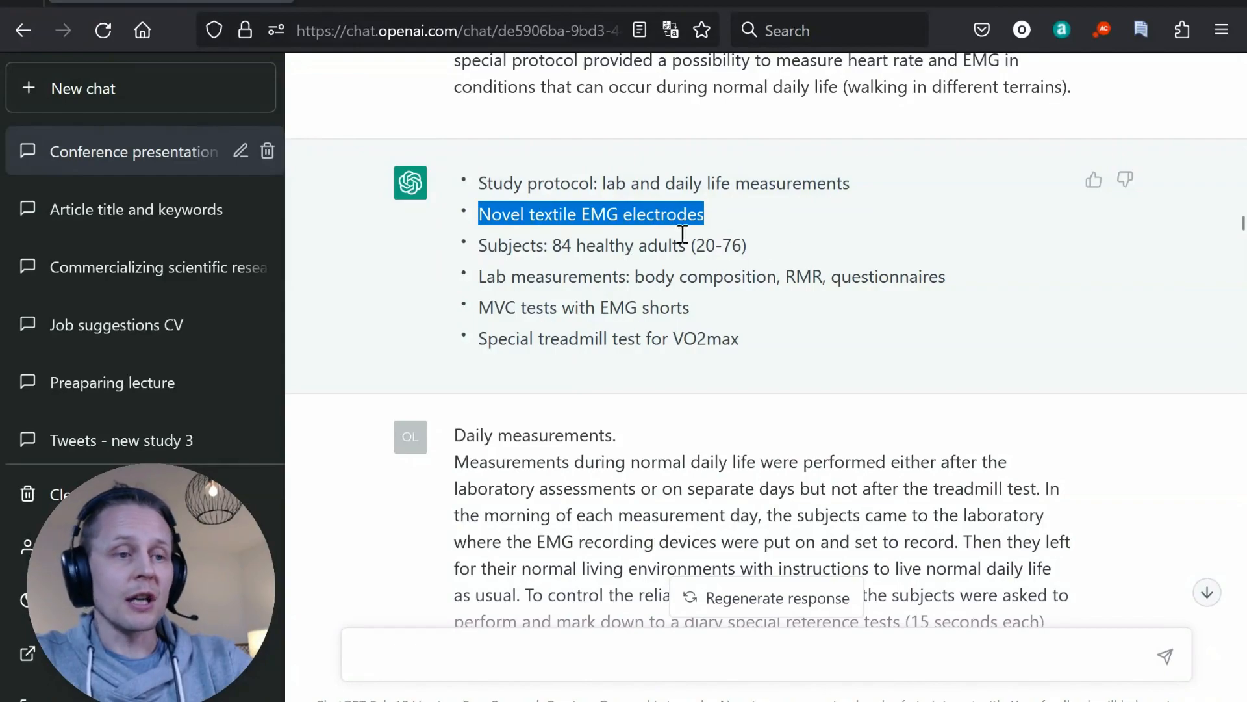
left_click_drag(479, 246, 793, 260)
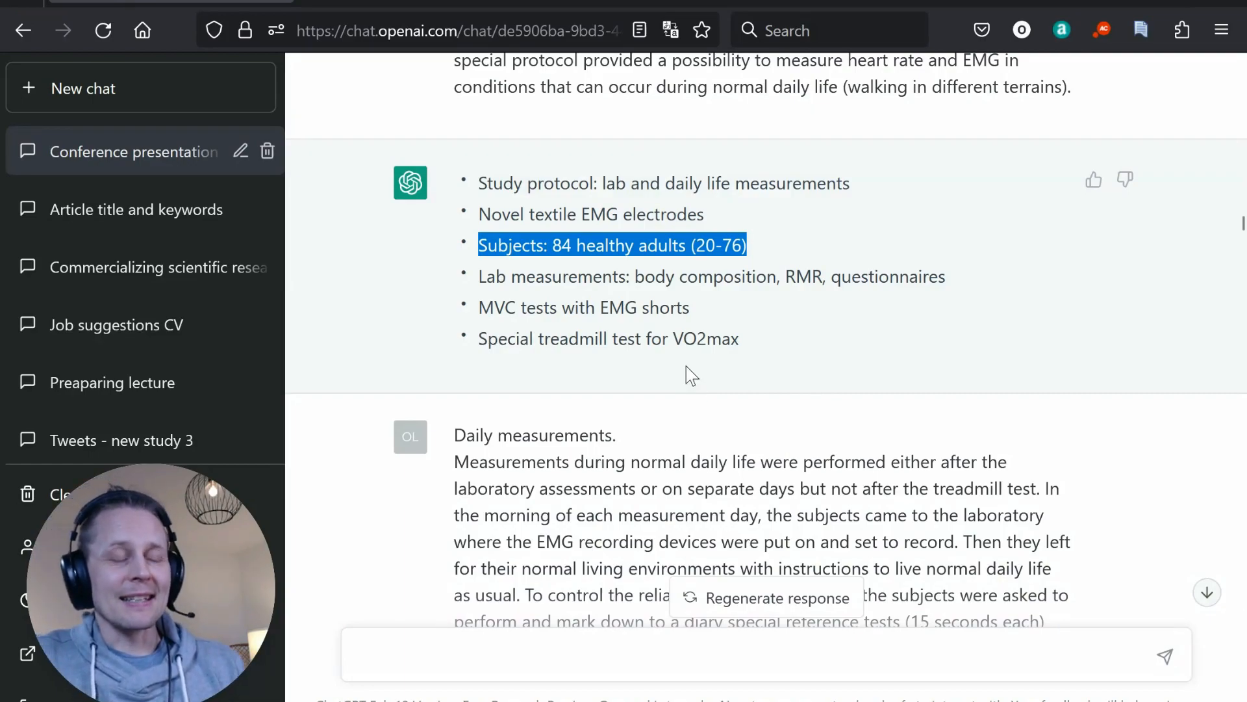
left_click(604, 297)
Step: Compare the two replies to the Daily measurements and EMG recordings text, before and after the prompt is repeated
scroll(604, 296, "down", 10)
scroll(650, 172, "down", 9)
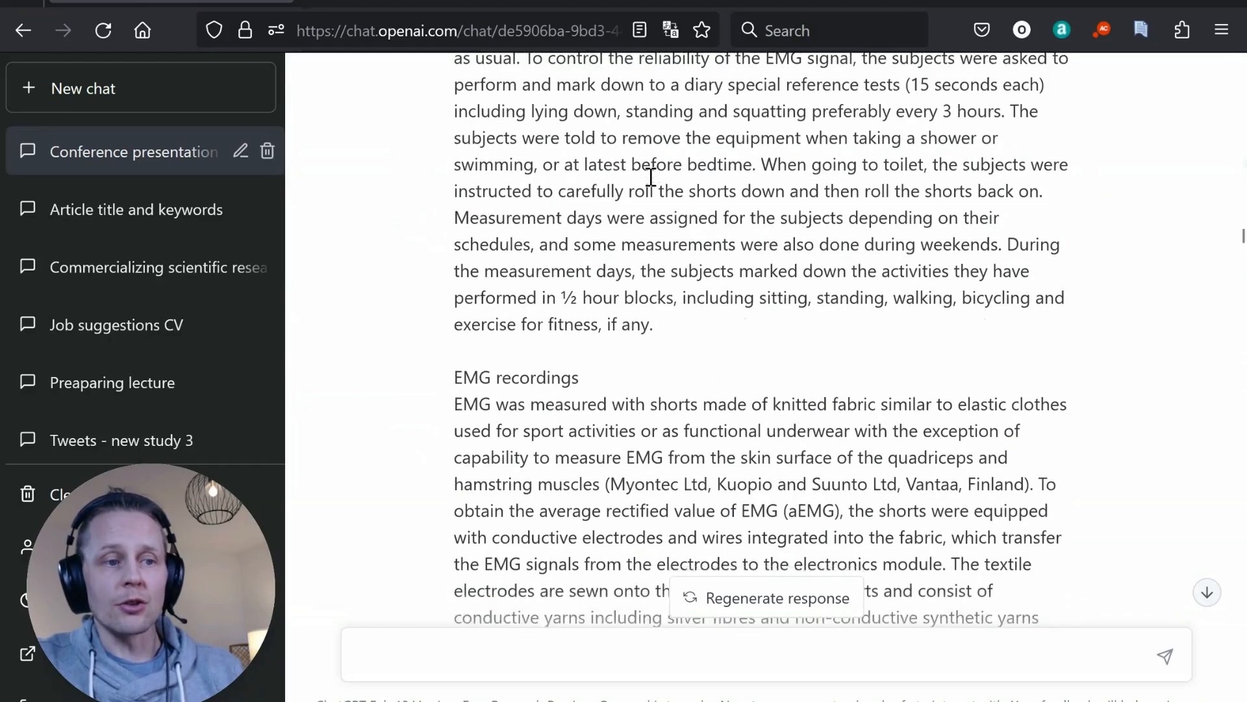
scroll(651, 176, "down", 6)
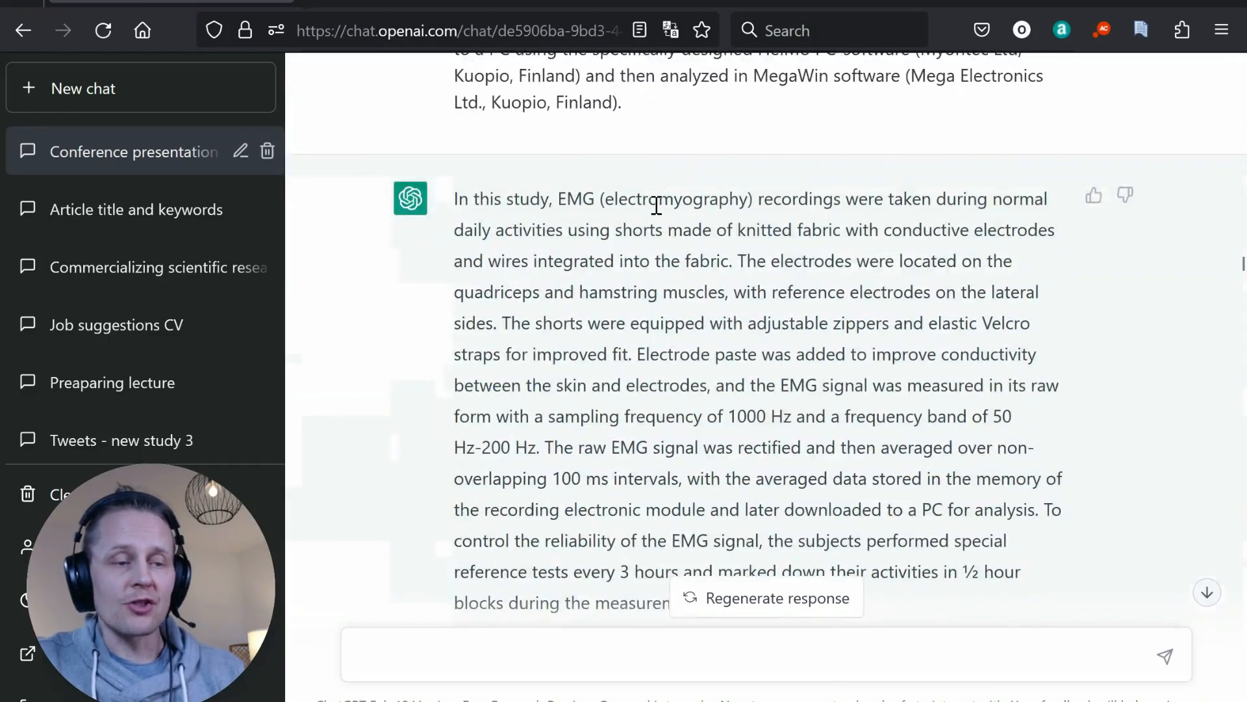
scroll(655, 204, "down", 5)
scroll(656, 209, "down", 15)
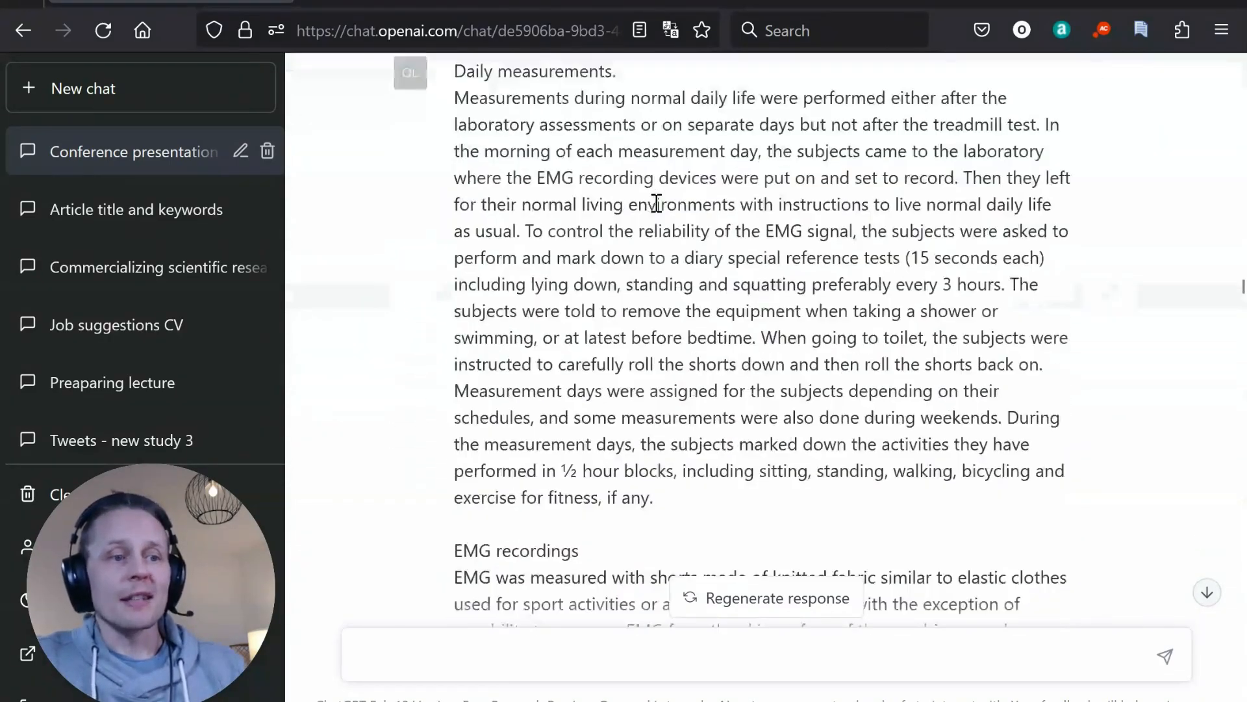
scroll(660, 208, "down", 18)
scroll(657, 204, "up", 3)
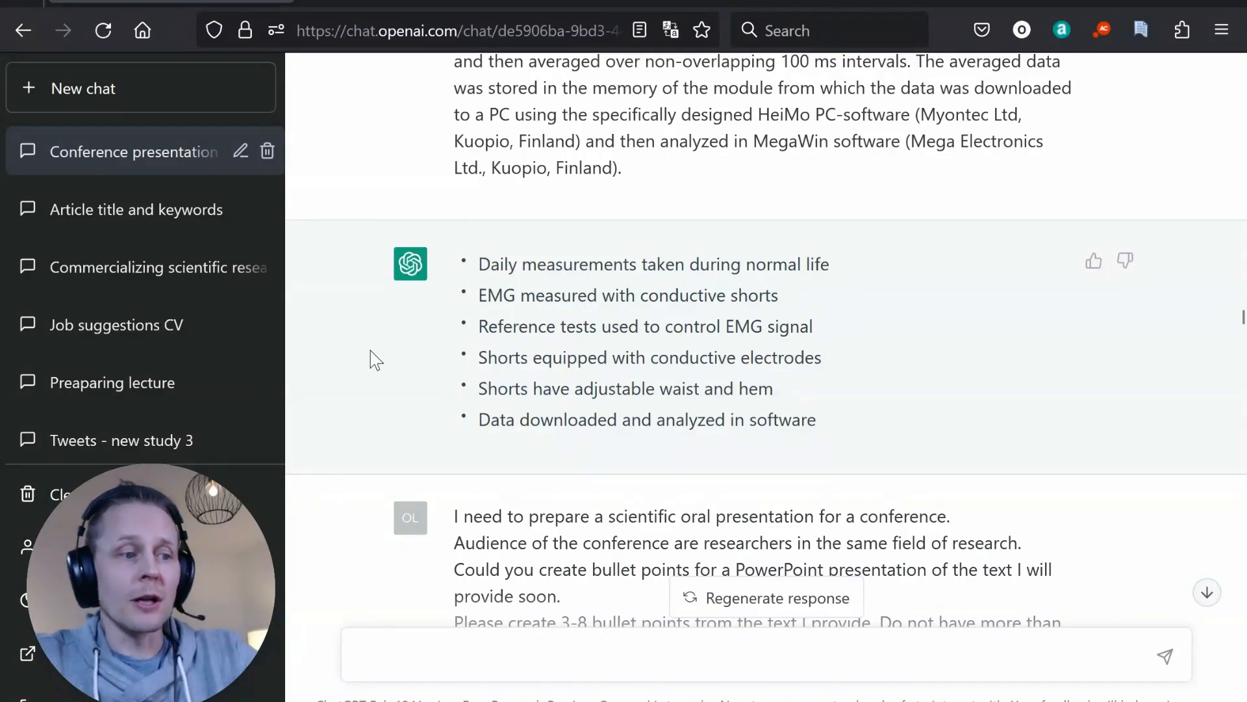
Step: Look through the EMG analysis exchanges, from artefact correction to data normalization and threshold level determinations
scroll(372, 351, "down", 10)
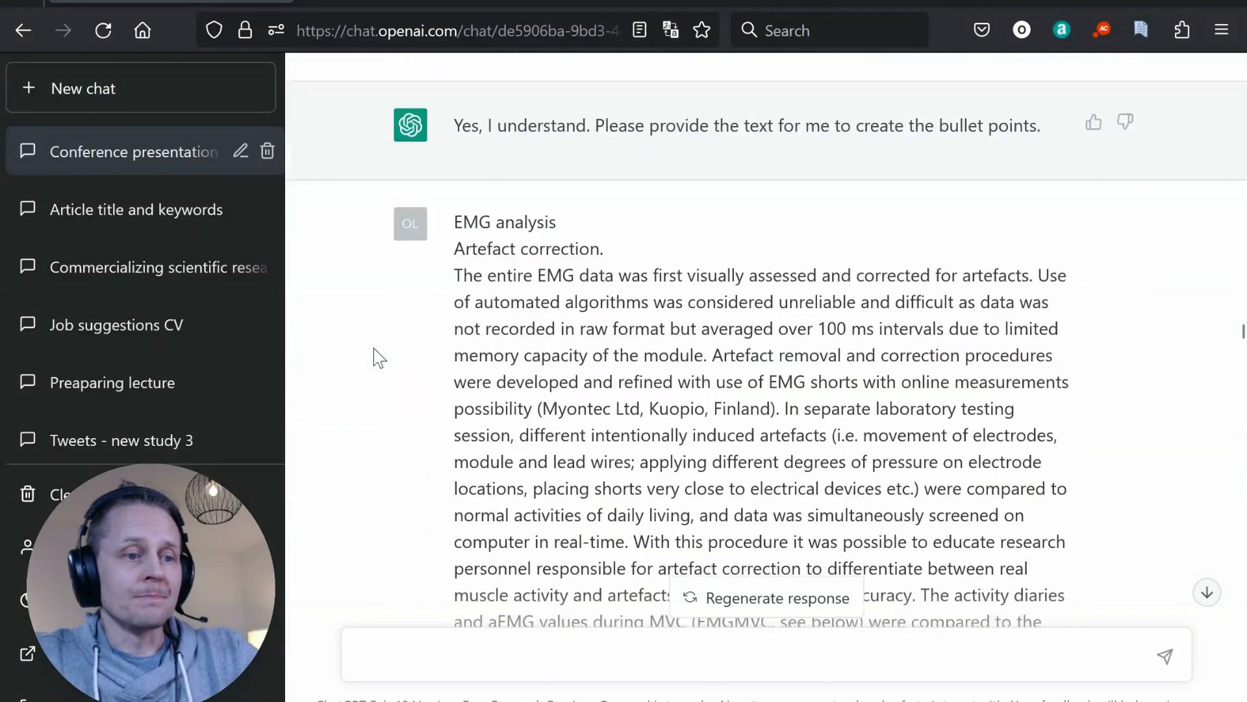
scroll(379, 357, "down", 15)
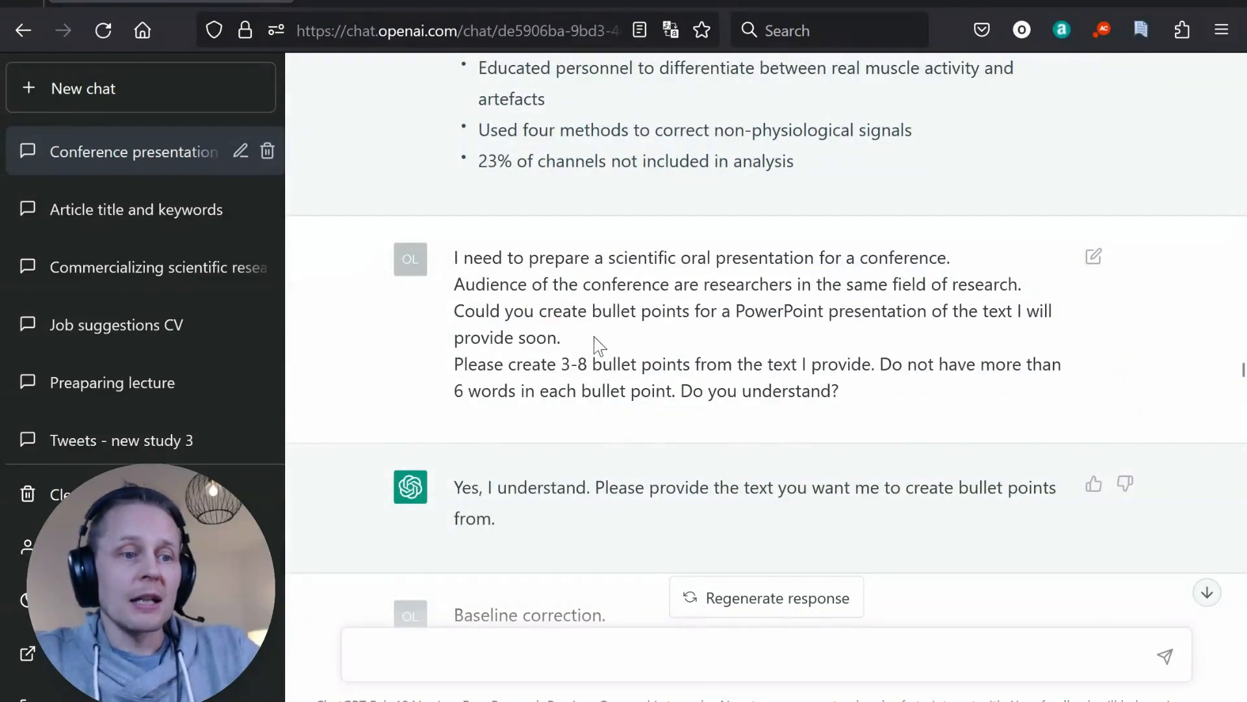
scroll(534, 282, "down", 10)
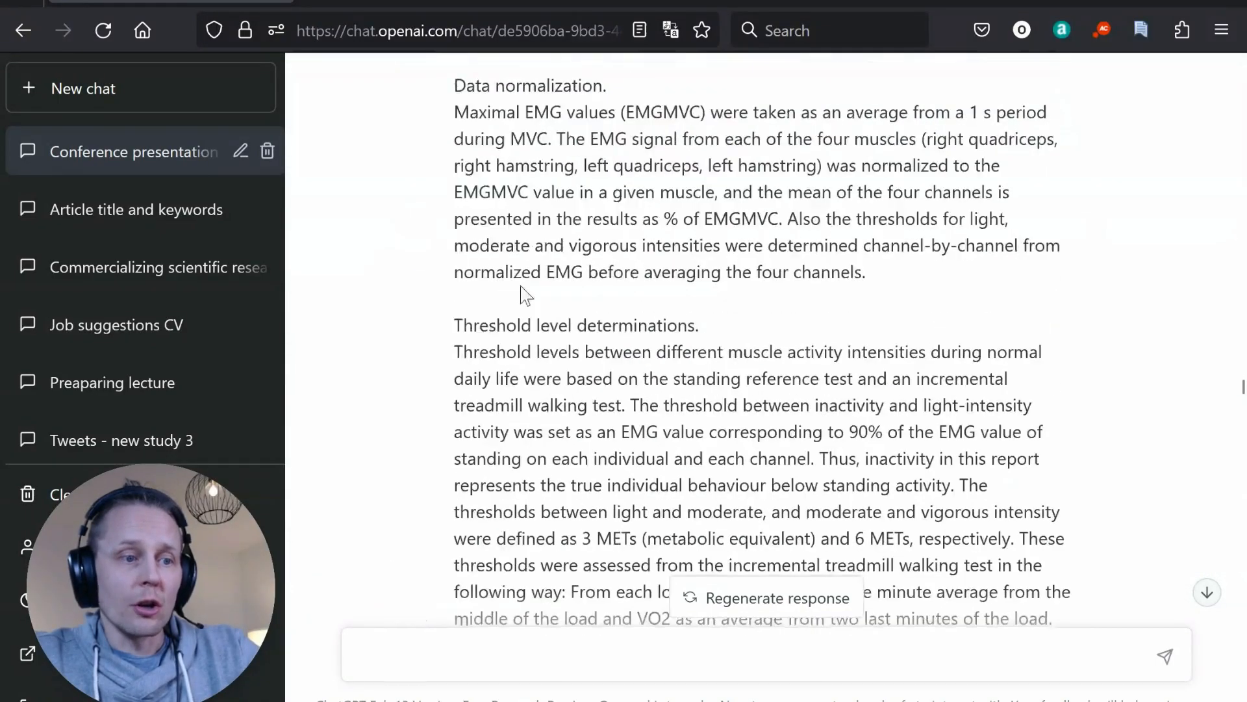
scroll(527, 295, "down", 15)
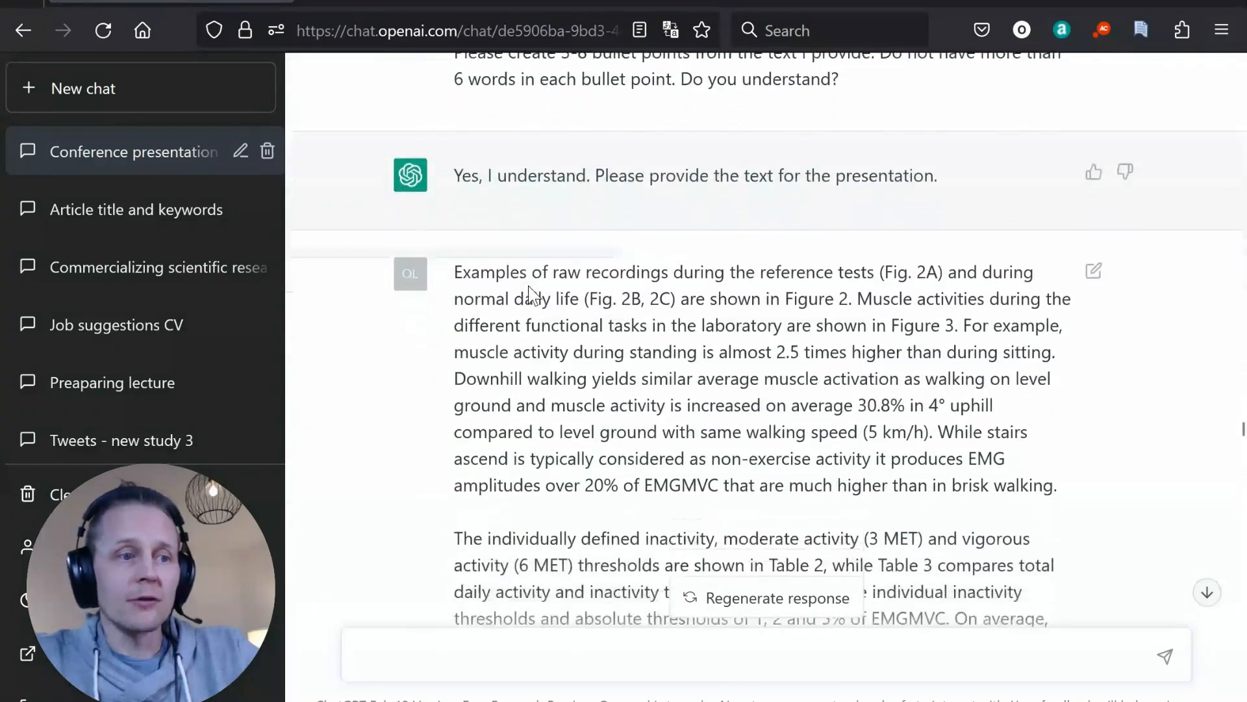
Step: Review the bullet points generated for the results texts and continue to the Discussion section
scroll(530, 294, "up", 10)
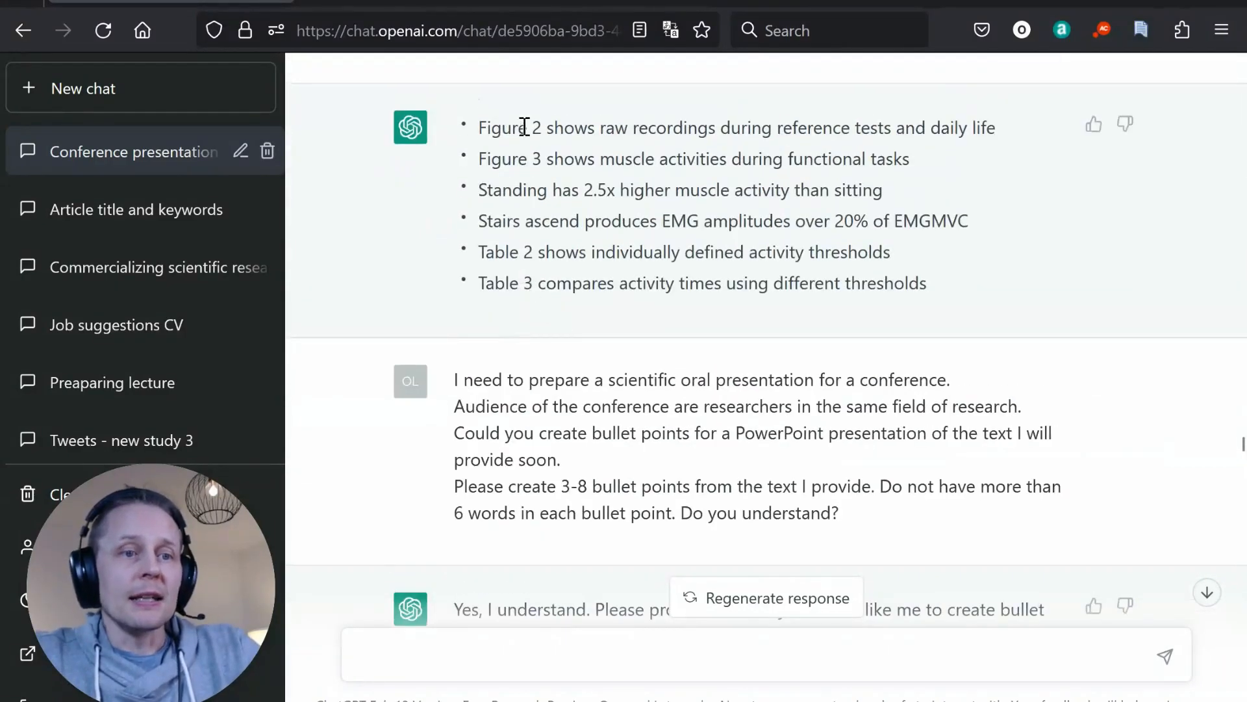
scroll(509, 338, "down", 3)
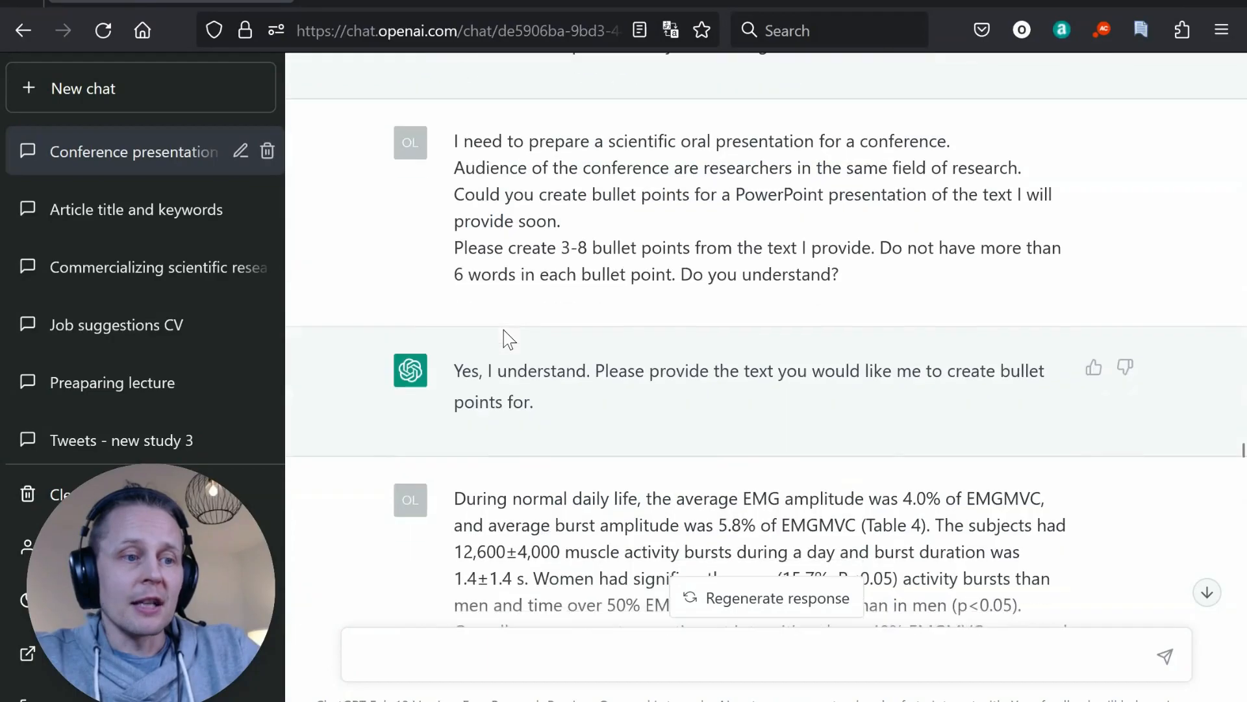
scroll(509, 338, "down", 12)
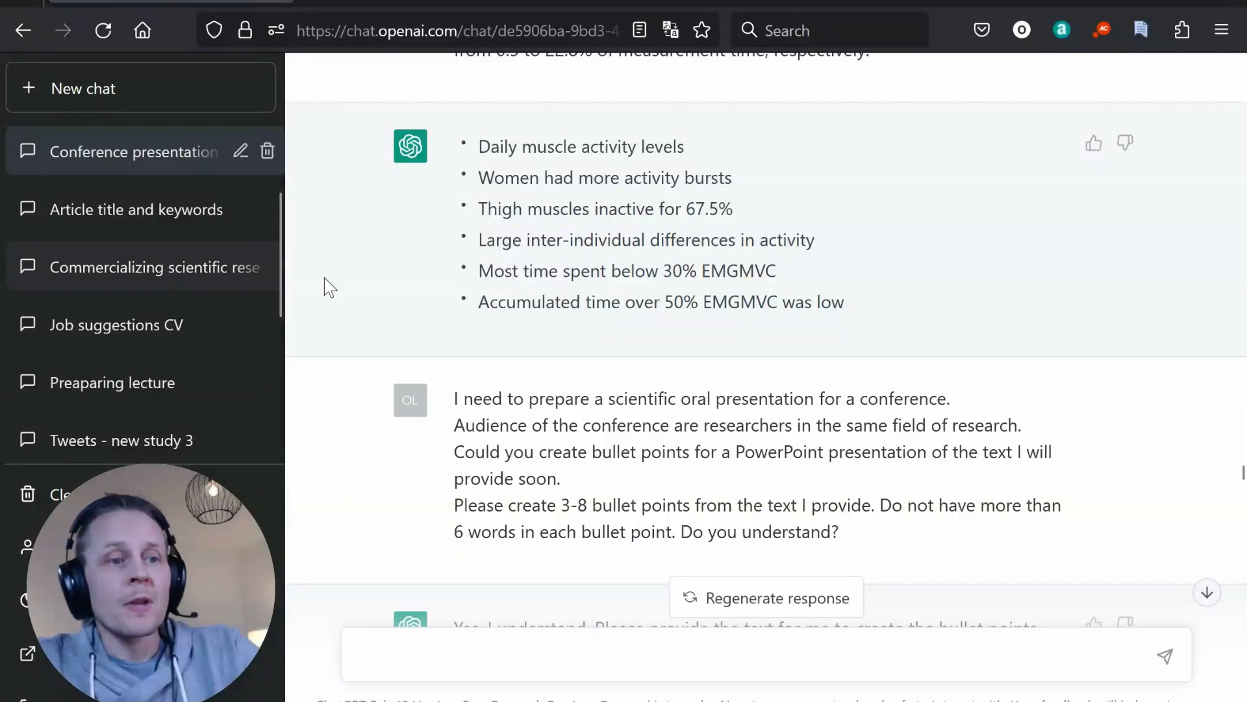
scroll(406, 321, "down", 15)
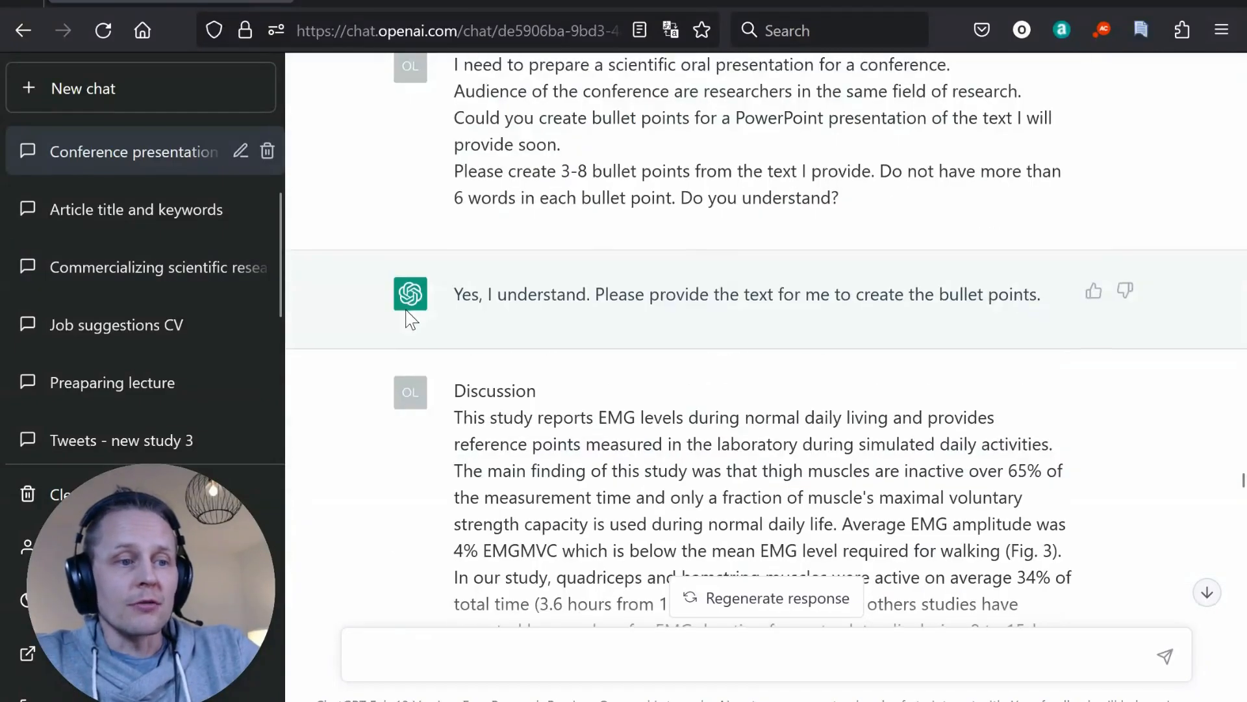
Step: Review the Discussion texts on continuous inactivity periods and inactivity threshold determination, along with the bullet points generated from them
scroll(423, 320, "down", 15)
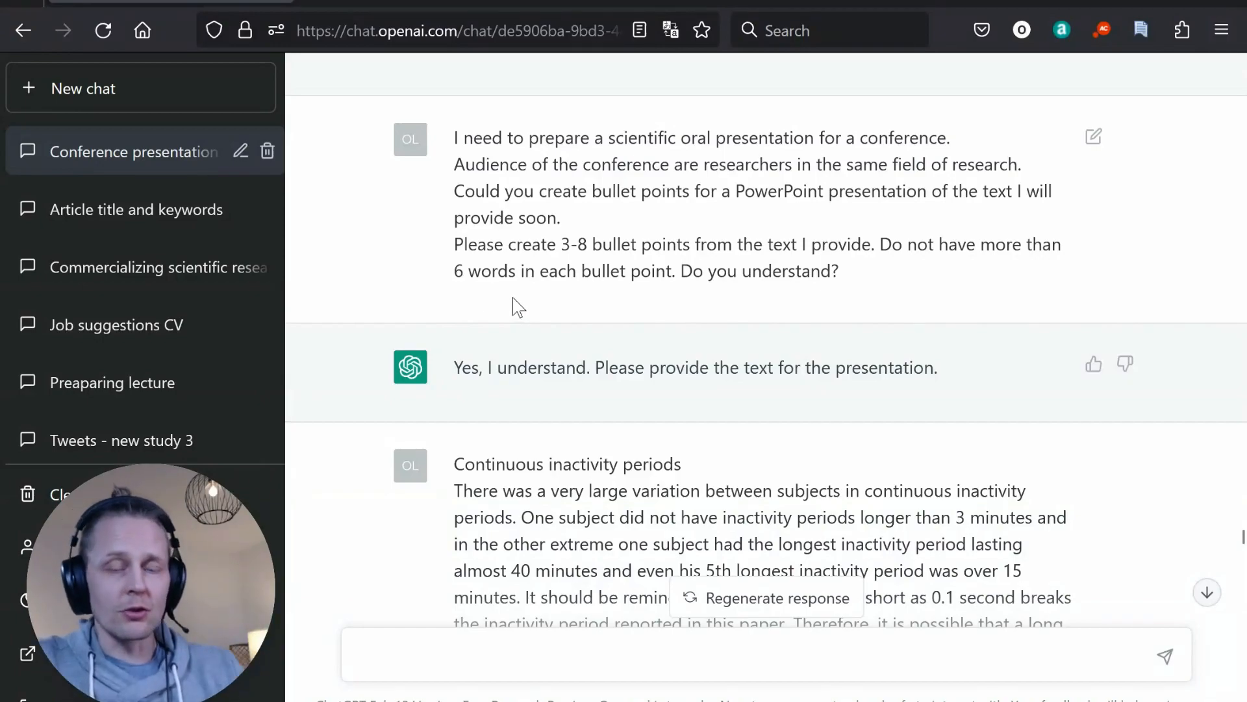
scroll(641, 334, "down", 1)
scroll(640, 334, "down", 18)
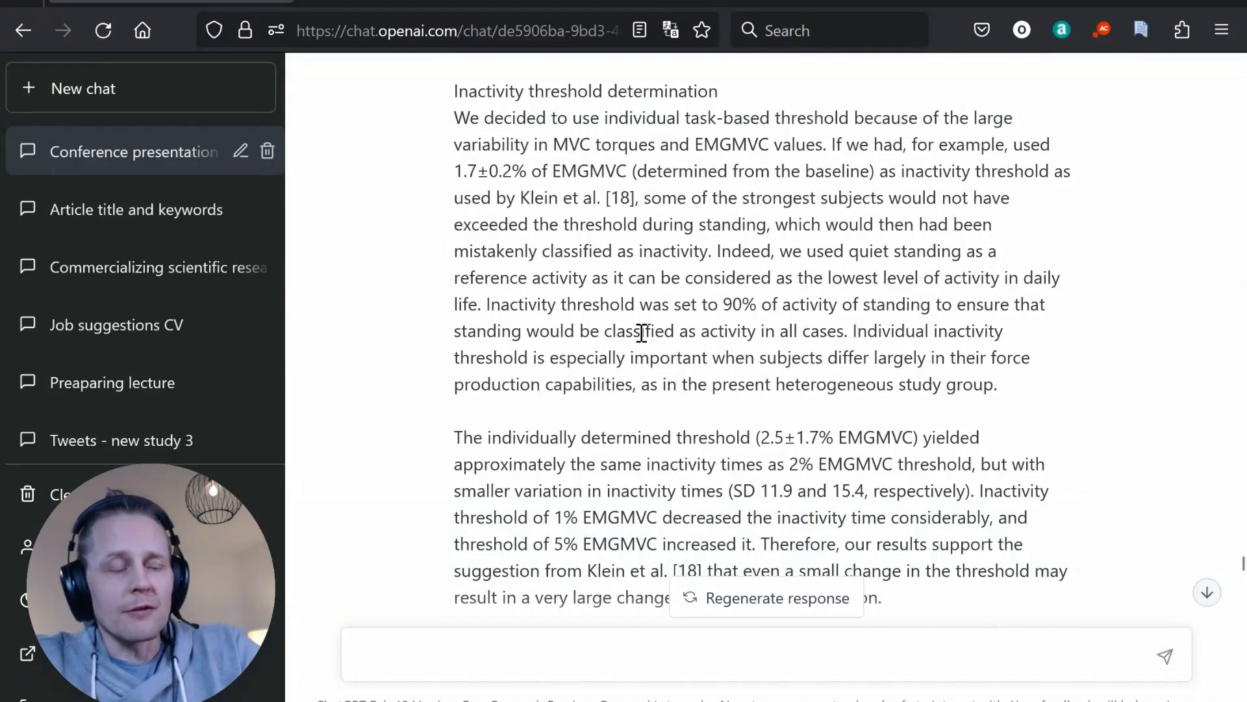
scroll(641, 333, "down", 11)
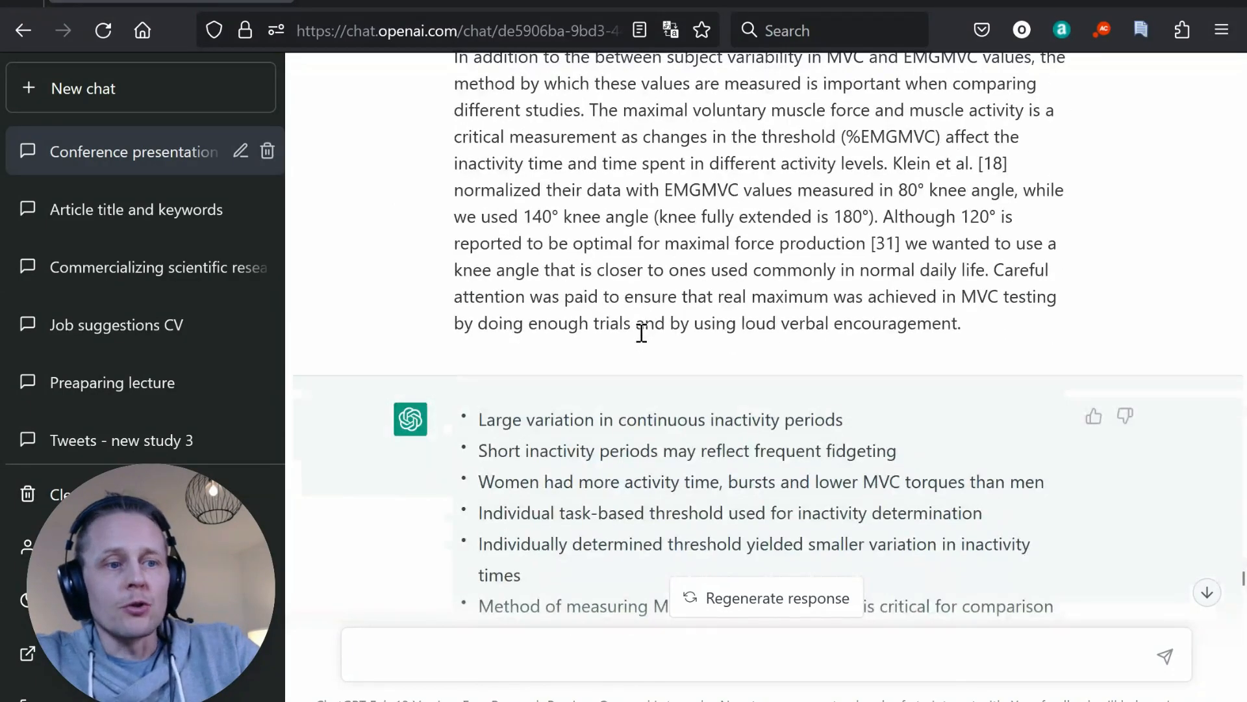
scroll(641, 333, "down", 3)
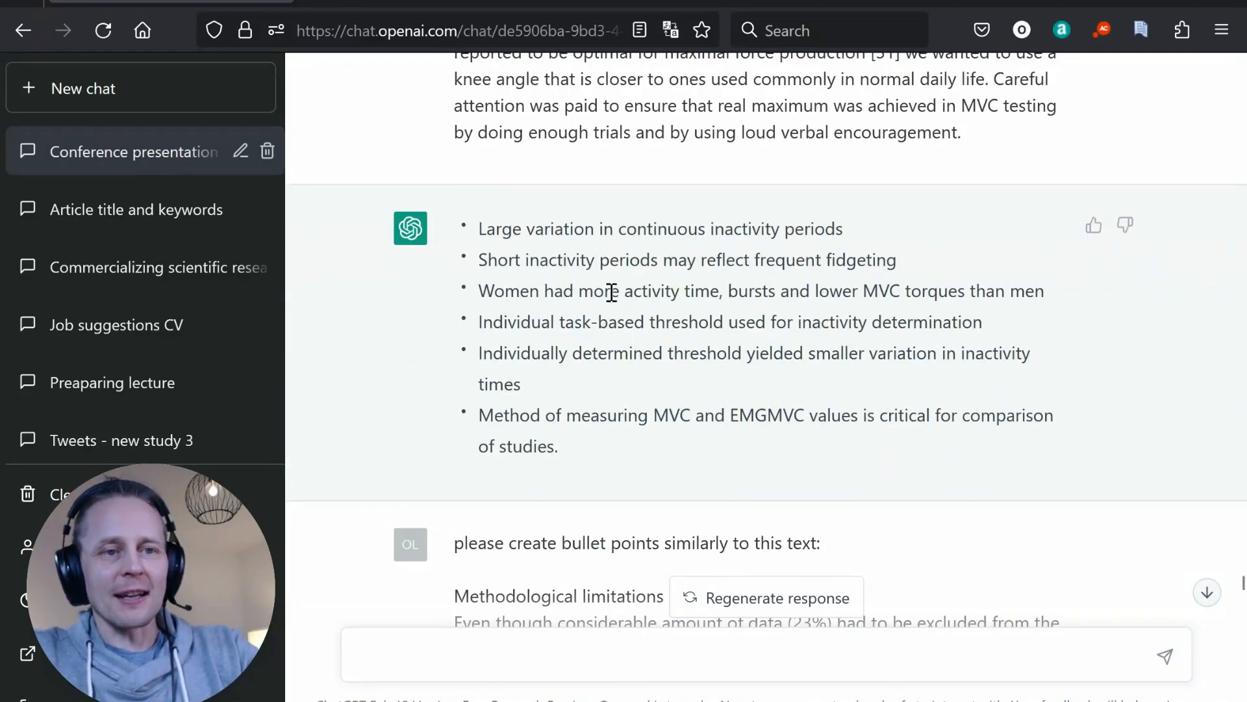
Step: Look through the Methodological limitations and Representativeness of subject group exchanges, continuing to the bullet points on wearable electromyography
scroll(528, 421, "down", 12)
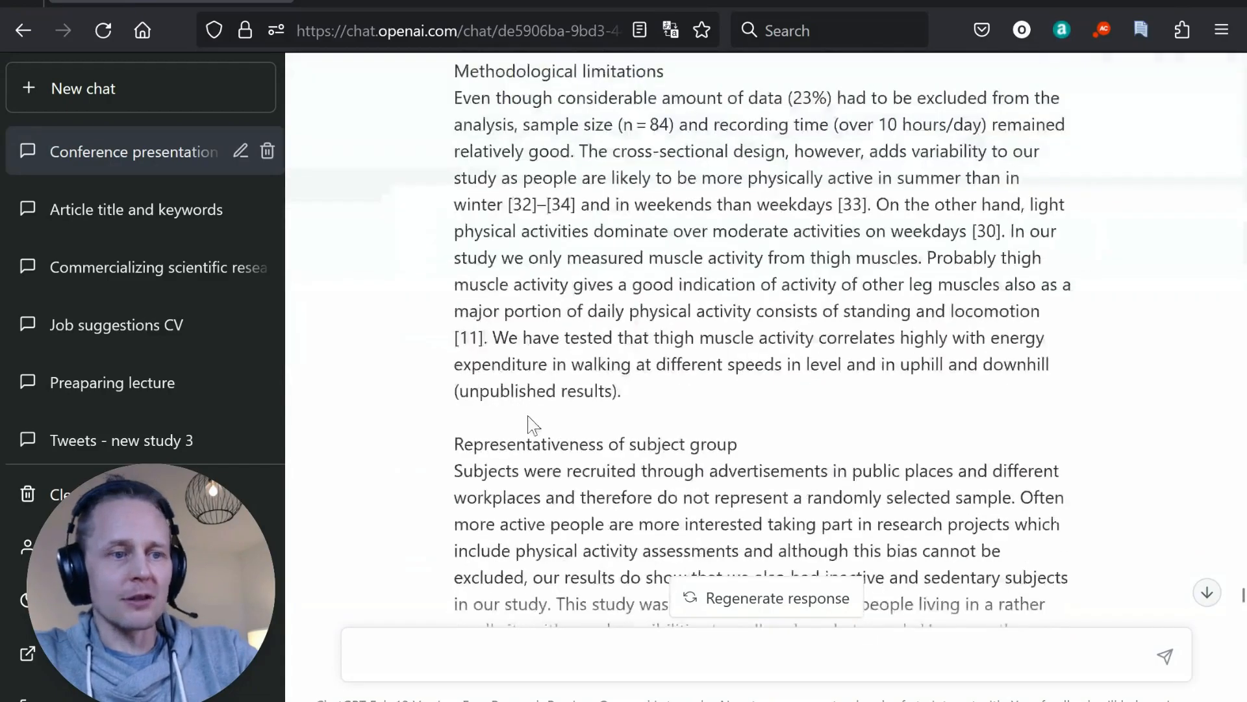
scroll(566, 371, "down", 10)
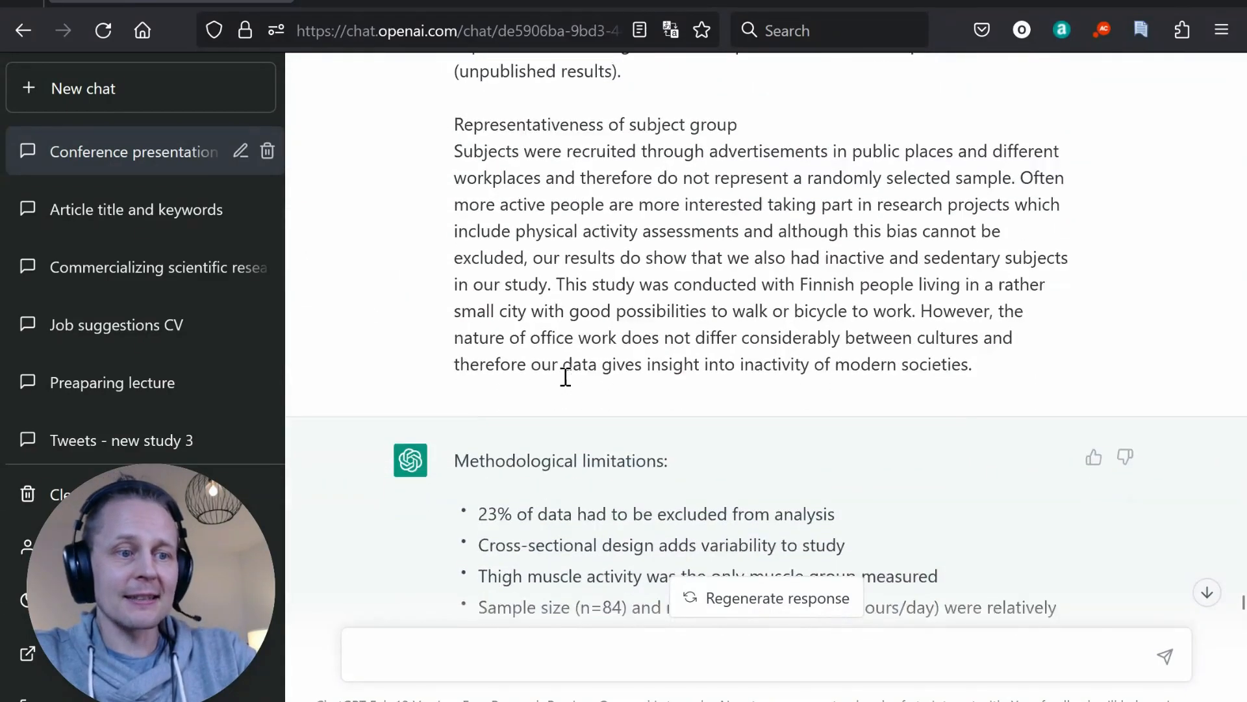
scroll(566, 375, "down", 15)
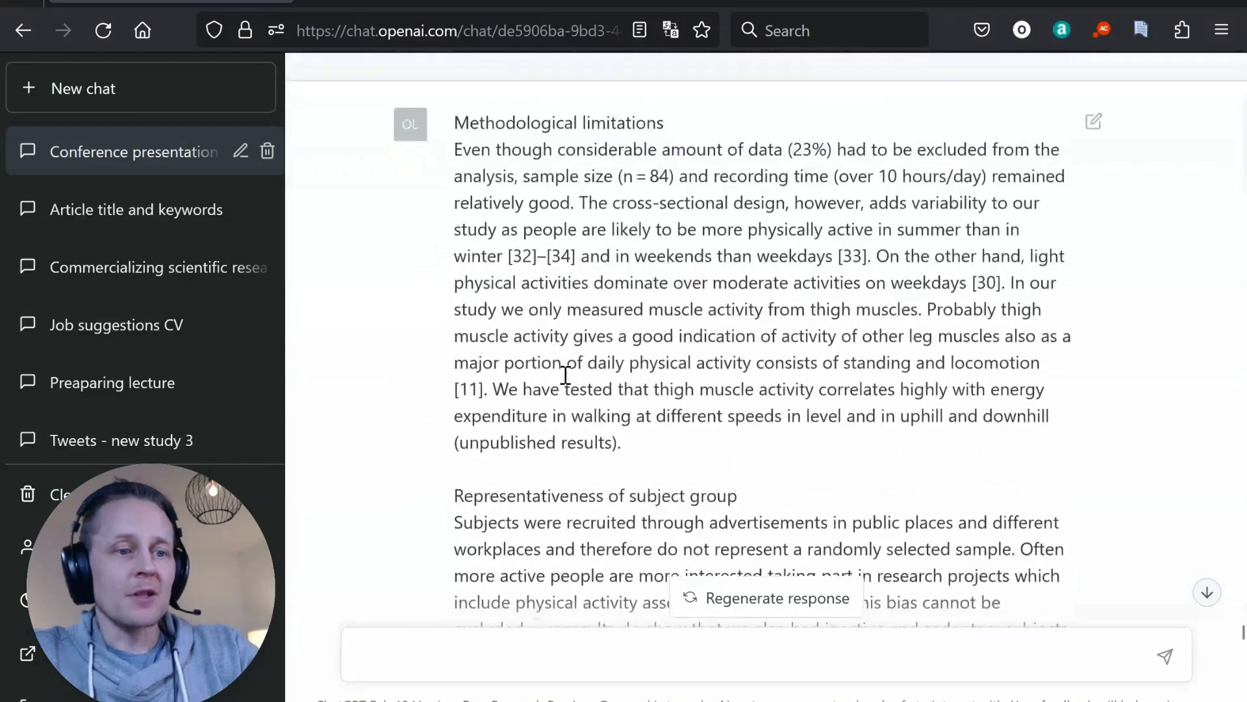
scroll(605, 410, "down", 5)
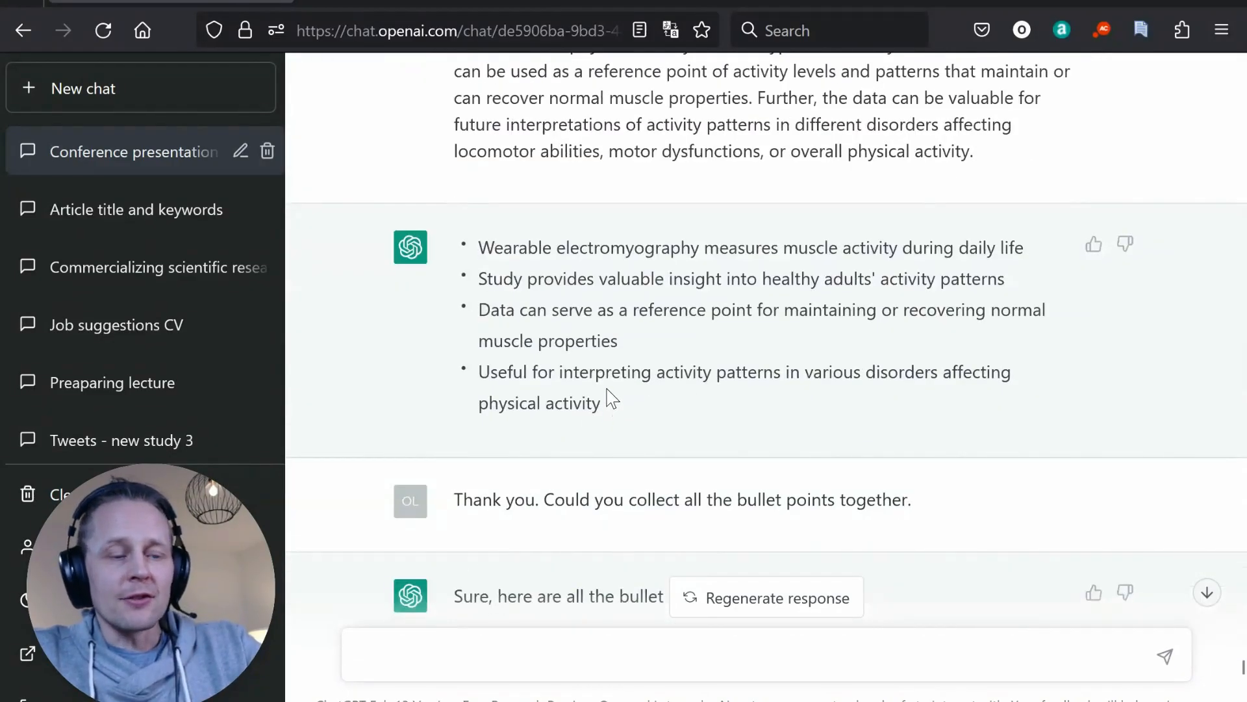
Step: Examine the combined bullet point list against the request to collect all the bullet points together
scroll(607, 393, "down", 7)
scroll(606, 393, "down", 1)
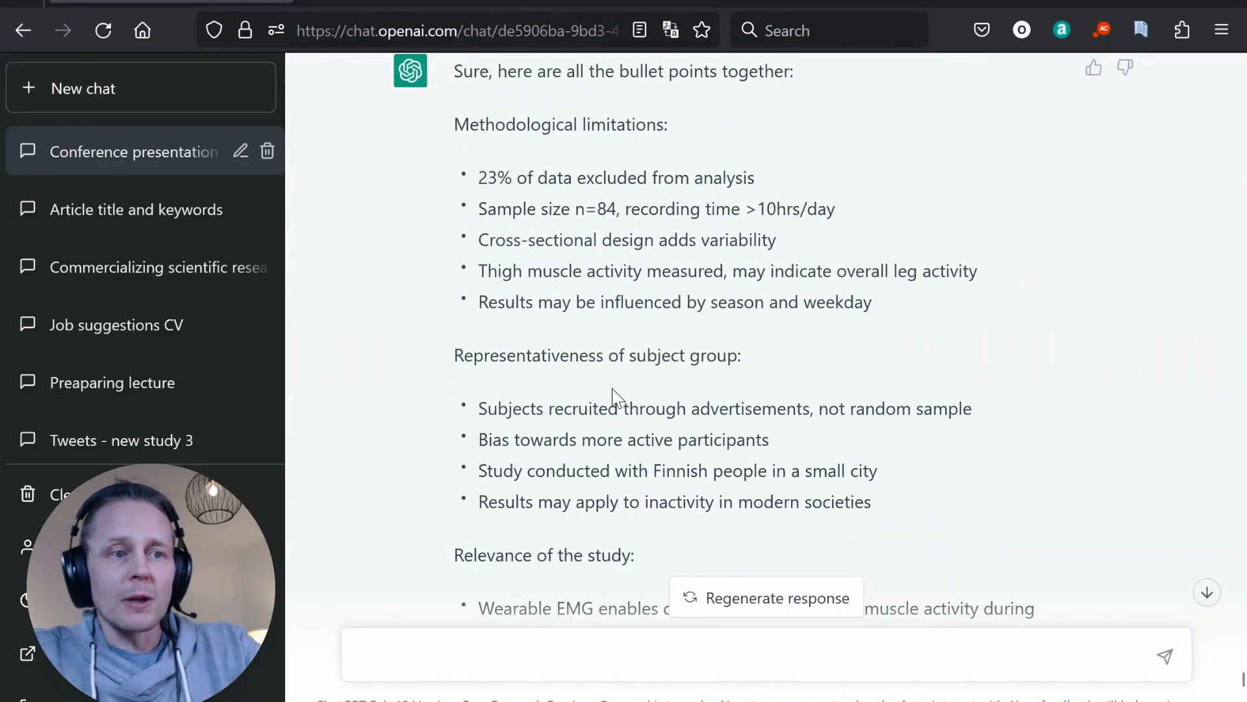
scroll(610, 394, "up", 7)
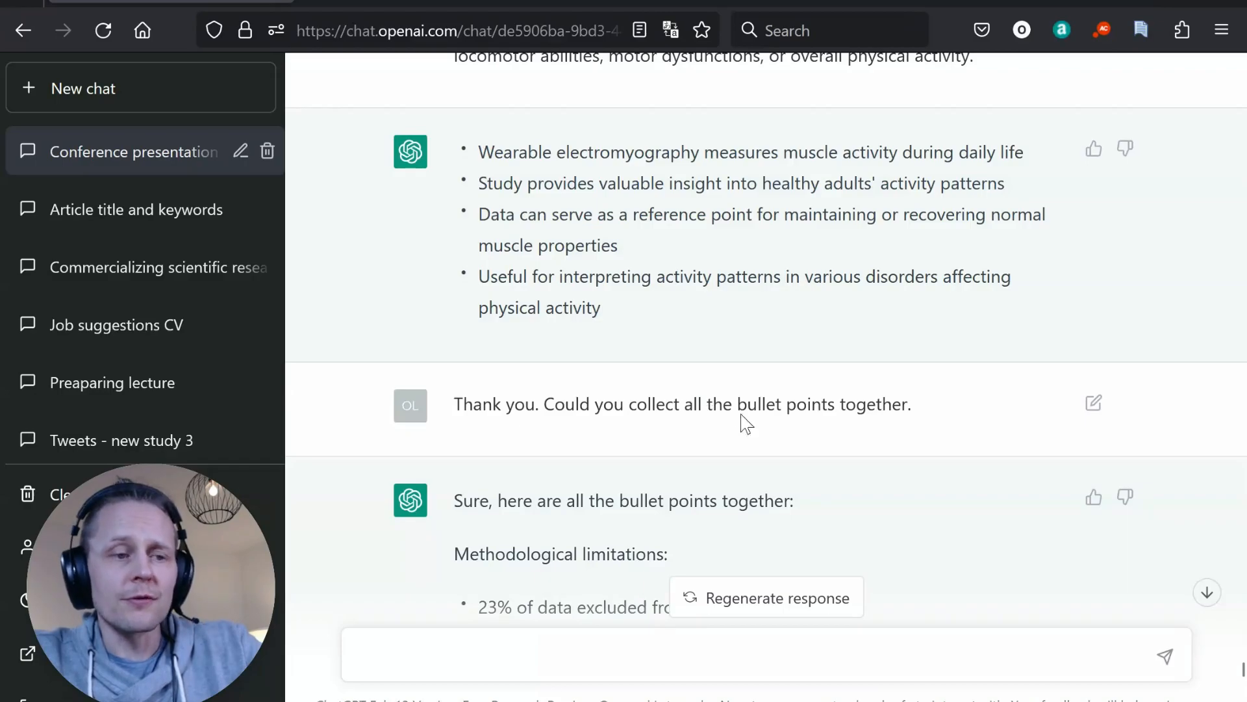
scroll(589, 380, "down", 3)
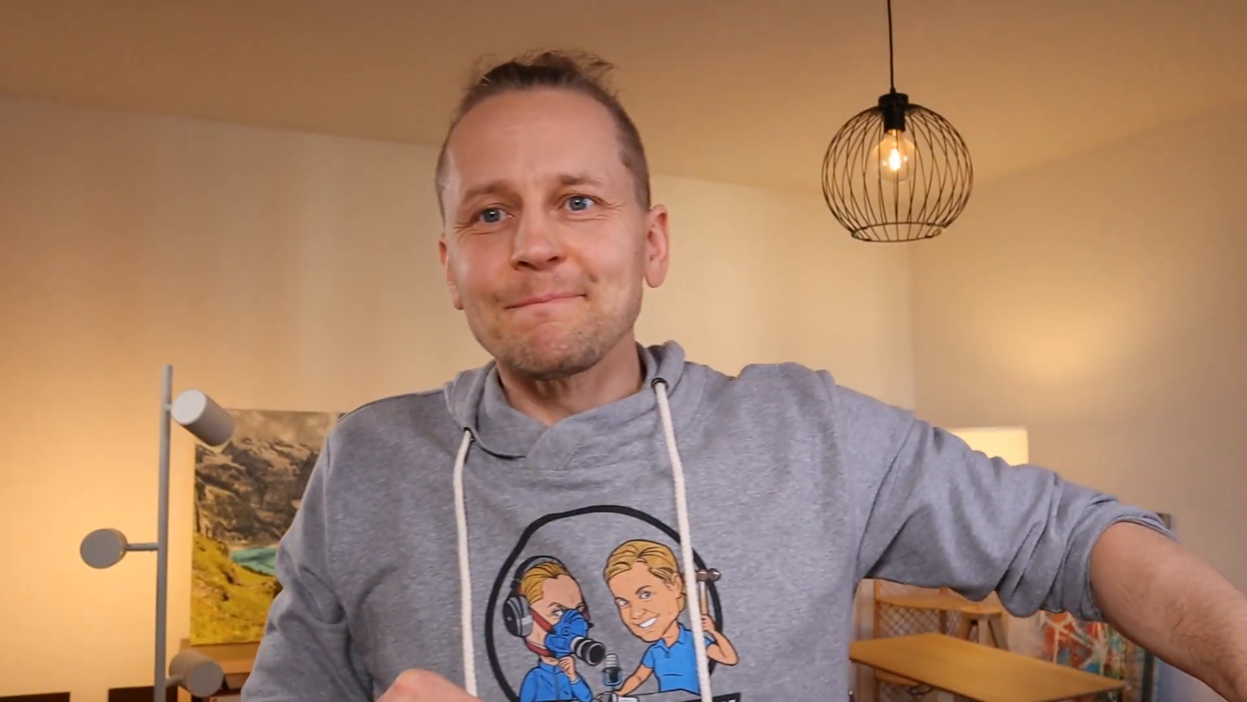